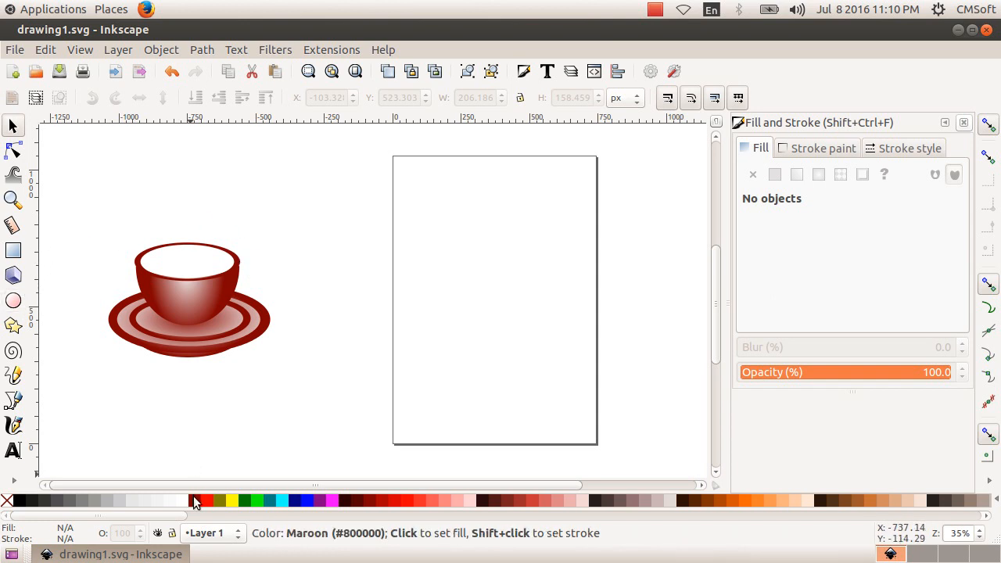
- Draw a maroon ellipse of about 480 by 260 px across the page's left edge and select it
{"action": "left_click", "coordinate": [14, 302]}
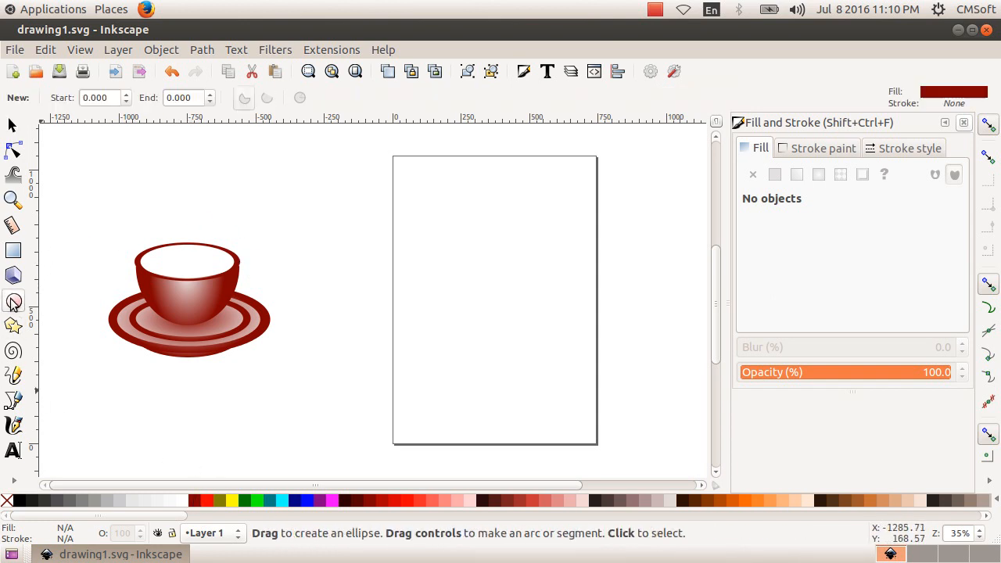
{"action": "left_click_drag", "start_coordinate": [349, 249], "coordinate": [480, 320]}
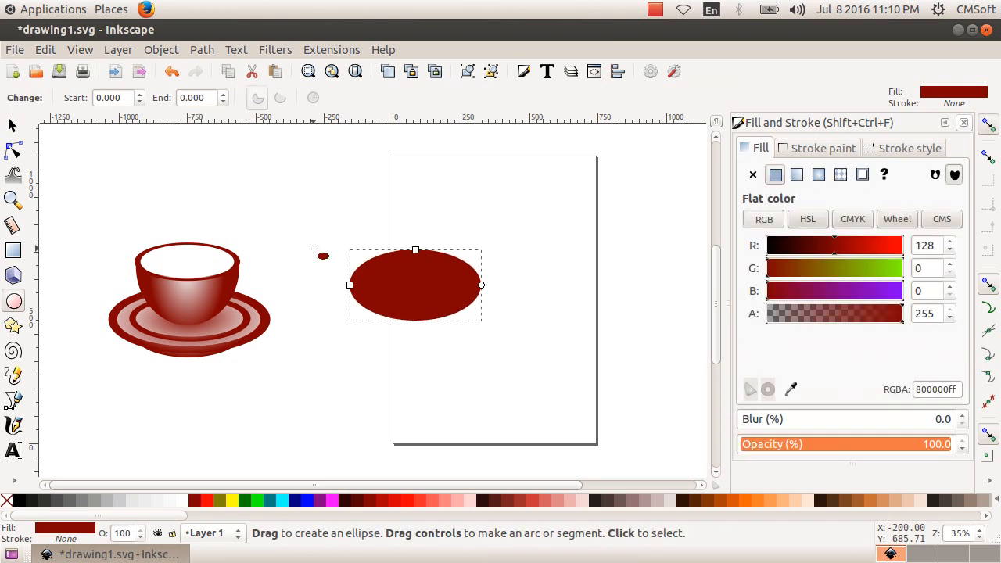
{"action": "left_click", "coordinate": [12, 126]}
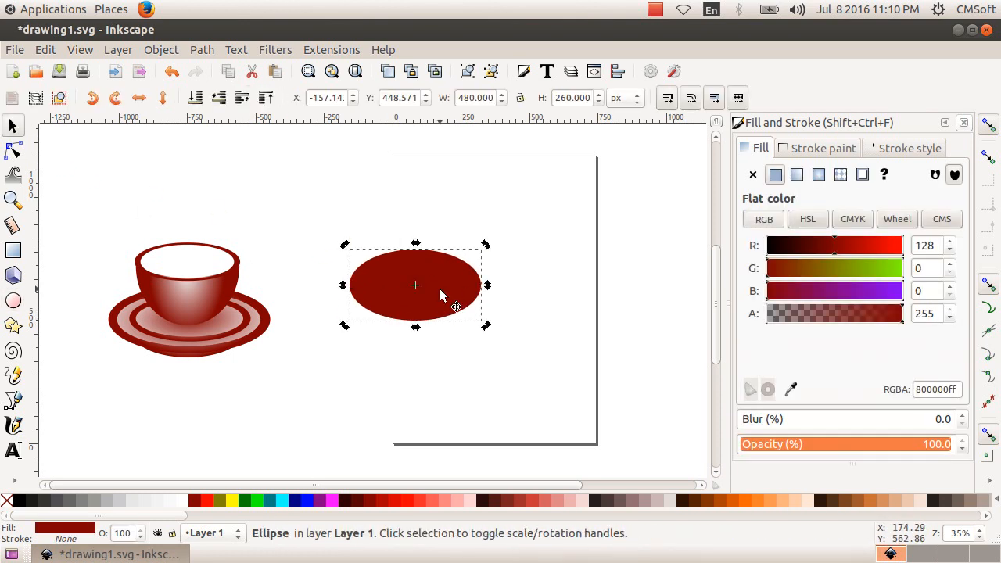
{"action": "left_click", "coordinate": [386, 207]}
{"action": "left_click", "coordinate": [420, 283]}
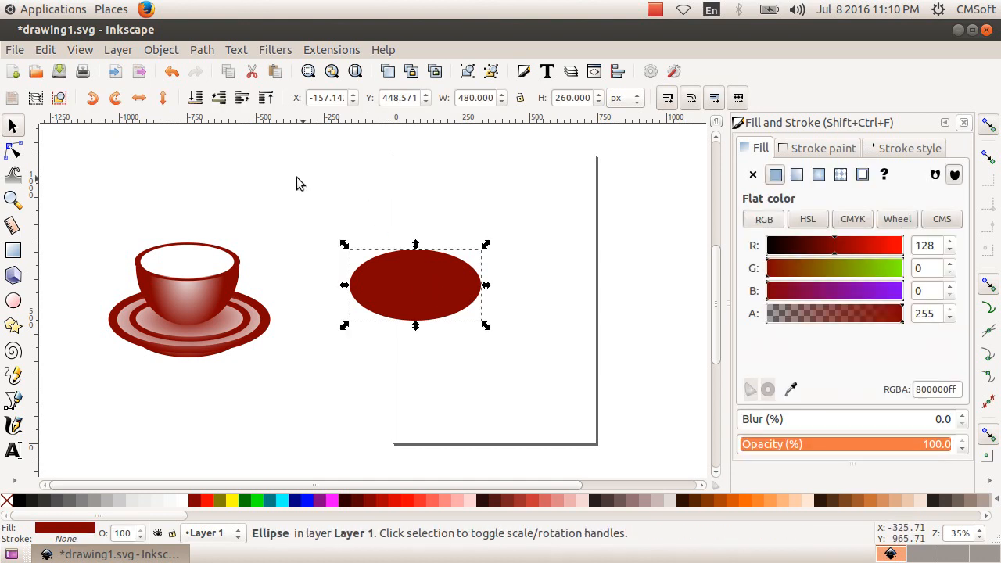
- Duplicate the maroon ellipse as a yellow copy scaled about its centre to roughly 406 by 220 px
{"action": "left_click", "coordinate": [46, 50]}
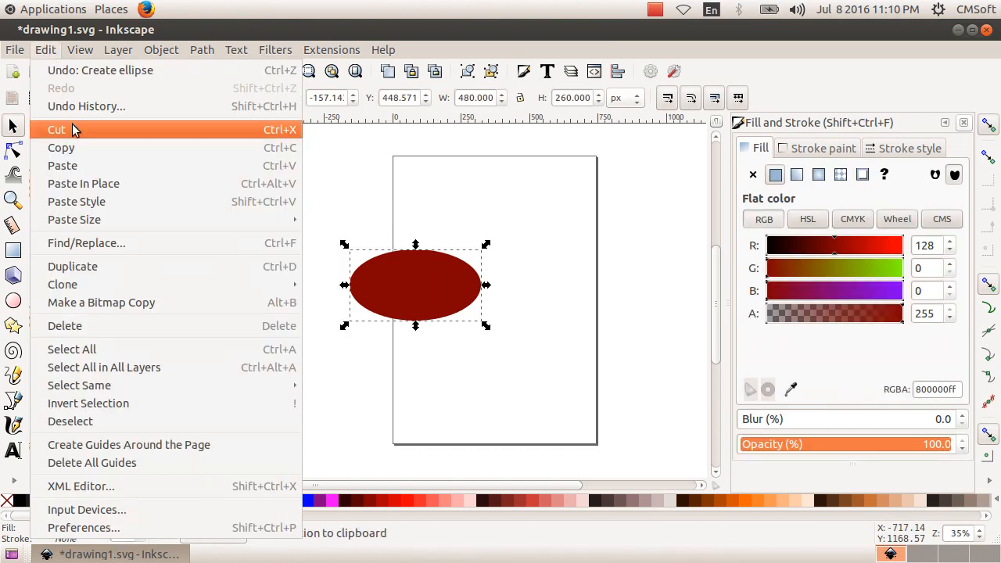
{"action": "left_click", "coordinate": [102, 266]}
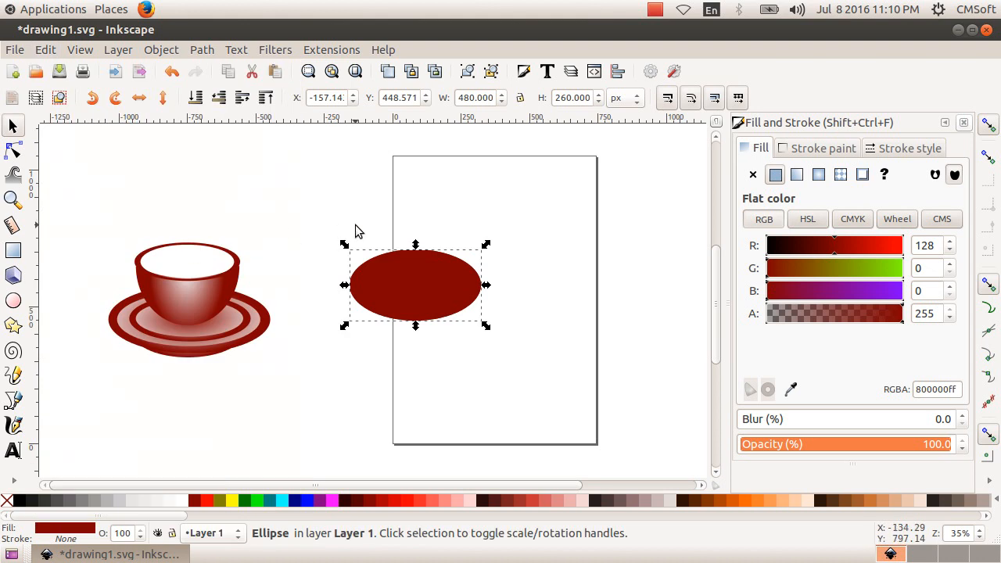
{"action": "left_click", "coordinate": [232, 500]}
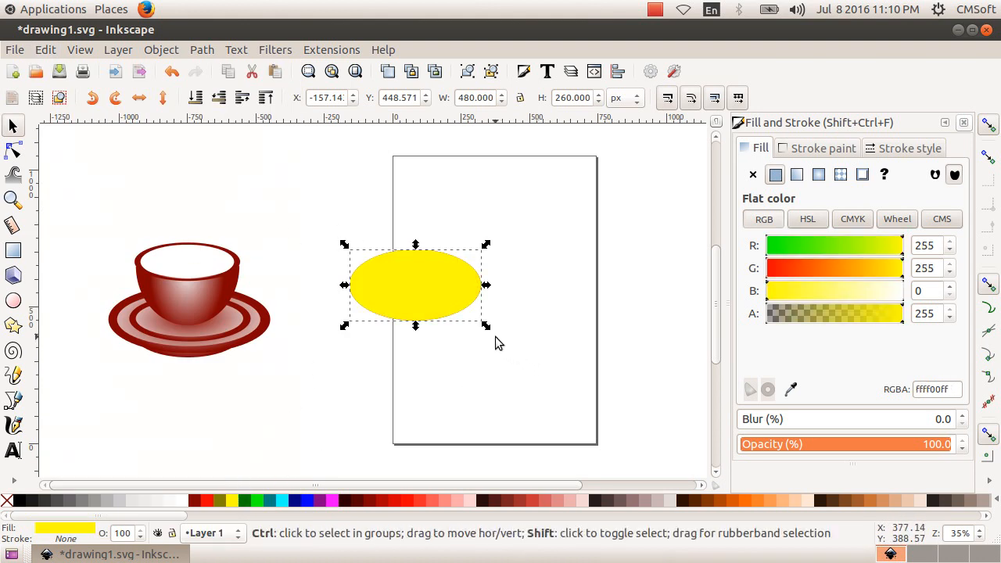
{"action": "left_click_drag", "start_coordinate": [484, 326], "coordinate": [477, 319]}
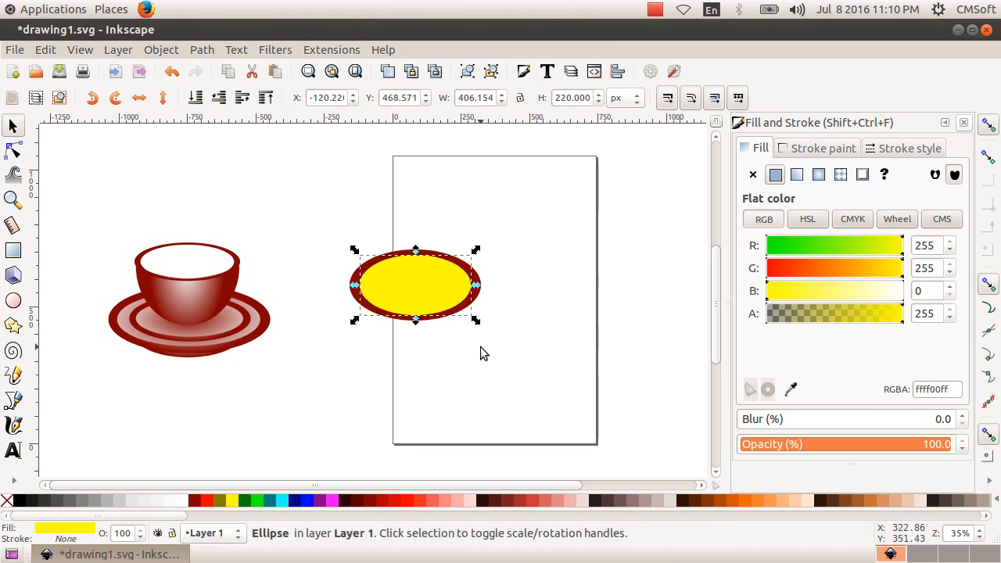
- Subtract the yellow ellipse from the maroon one with the Difference operation to make a ring
{"action": "left_click", "coordinate": [483, 362]}
{"action": "mouse_move", "coordinate": [332, 199]}
{"action": "left_mouse_down"}
{"action": "mouse_move", "coordinate": [420, 316]}
{"action": "mouse_move", "coordinate": [539, 377]}
{"action": "left_mouse_up"}
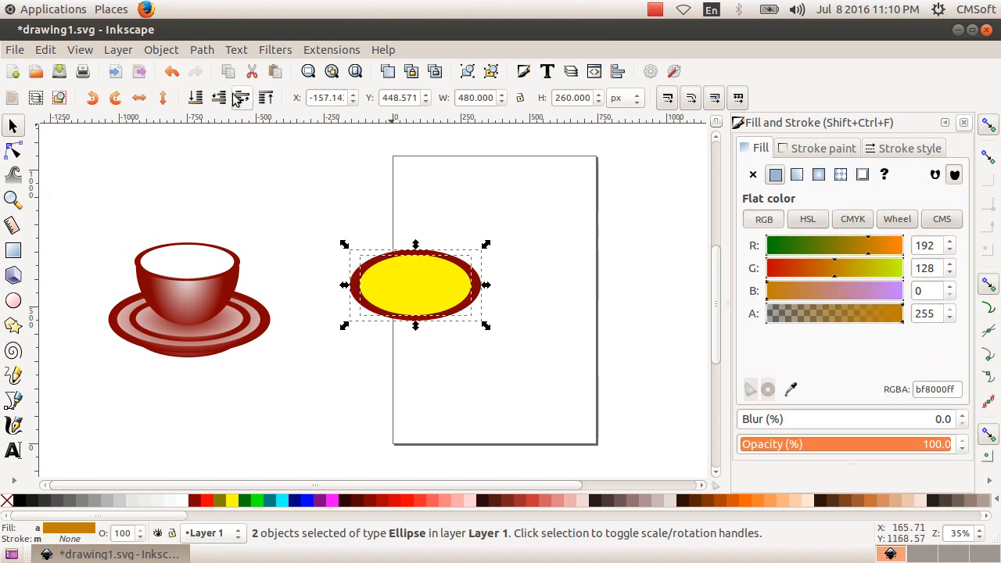
{"action": "left_click", "coordinate": [211, 52]}
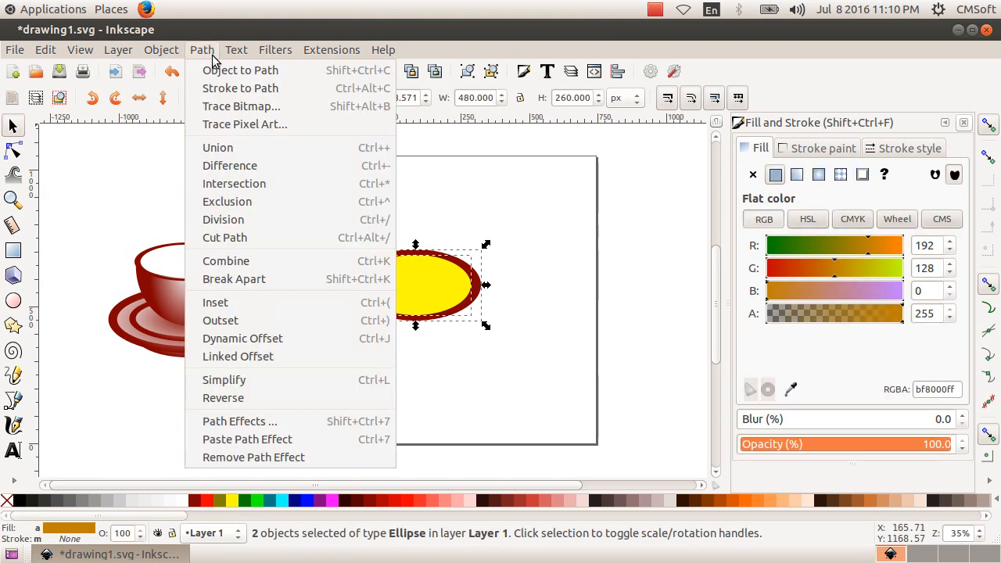
{"action": "left_click", "coordinate": [233, 163]}
{"action": "left_click", "coordinate": [546, 199]}
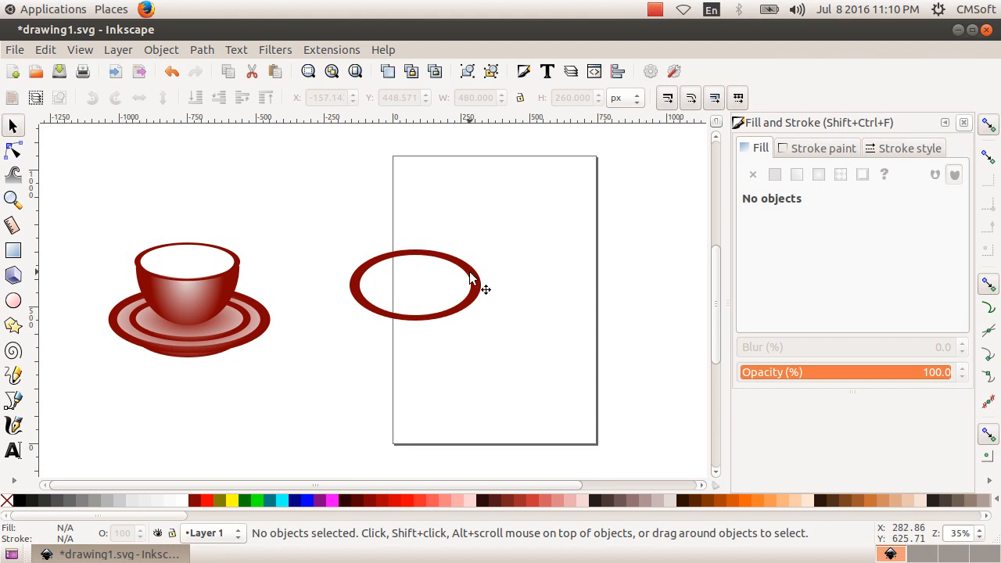
- Resize the ring to about 403 by 189 px and move it inside the upper part of the page
{"action": "mouse_move", "coordinate": [473, 282]}
{"action": "left_mouse_down"}
{"action": "mouse_move", "coordinate": [462, 253]}
{"action": "mouse_move", "coordinate": [290, 286]}
{"action": "mouse_move", "coordinate": [478, 279]}
{"action": "left_mouse_up"}
{"action": "left_click_drag", "start_coordinate": [435, 315], "coordinate": [435, 302]}
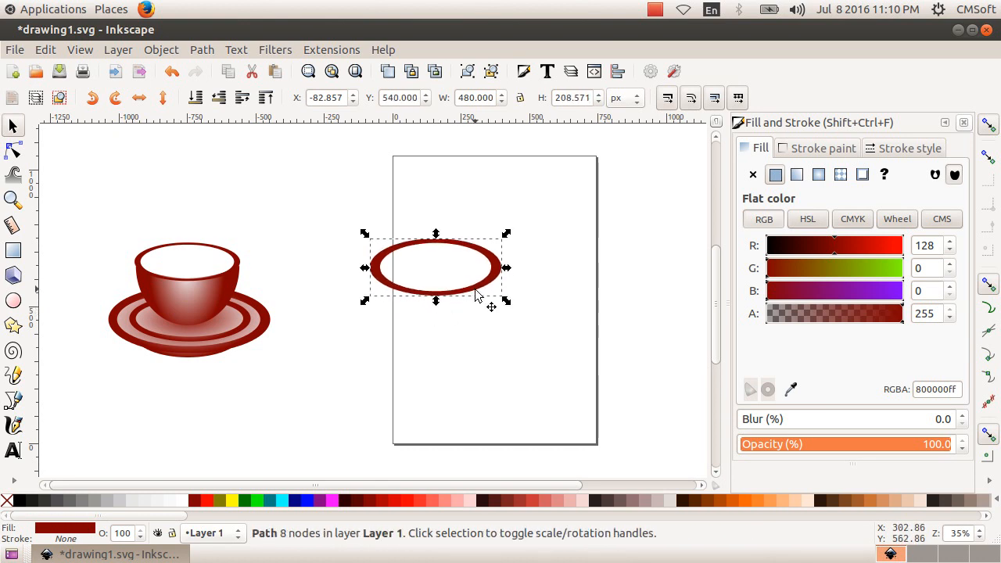
{"action": "left_click_drag", "start_coordinate": [506, 269], "coordinate": [496, 238]}
{"action": "left_click_drag", "start_coordinate": [450, 279], "coordinate": [449, 271]}
{"action": "left_click", "coordinate": [404, 320]}
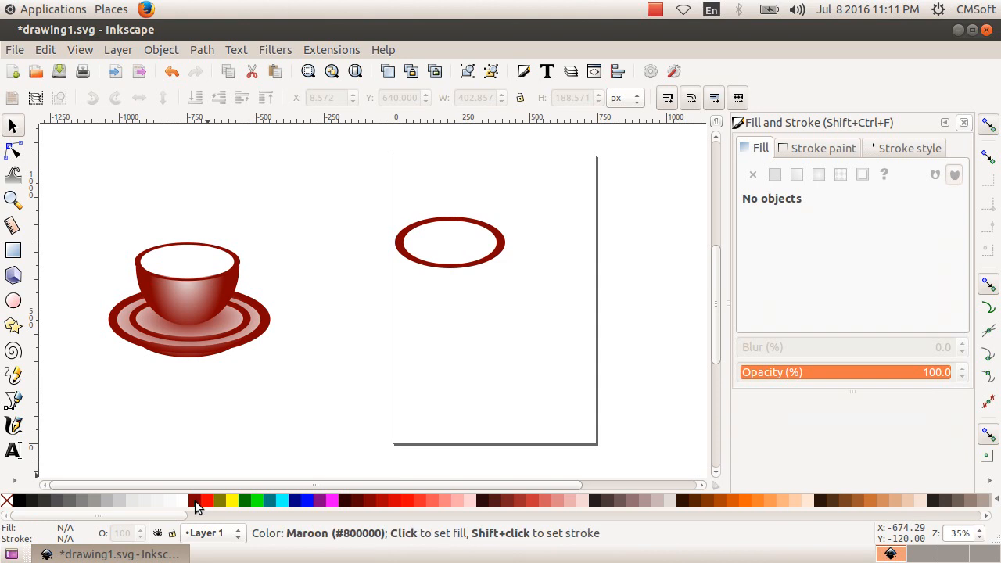
- Draw a tall yellow ellipse of about 383 by 520 px and place it over the left part of the ring
{"action": "left_click", "coordinate": [14, 300]}
{"action": "left_click_drag", "start_coordinate": [340, 186], "coordinate": [441, 327]}
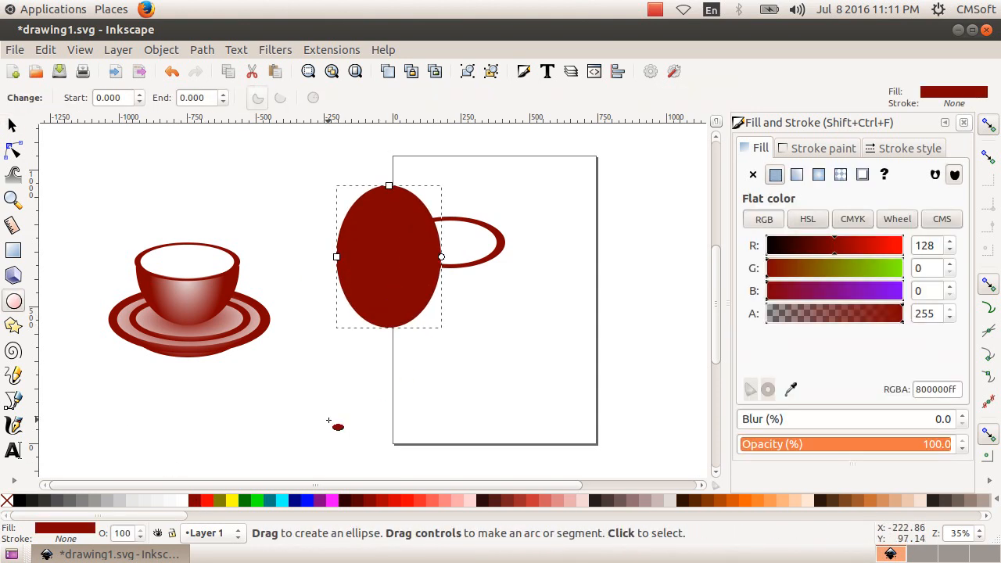
{"action": "left_click", "coordinate": [234, 498]}
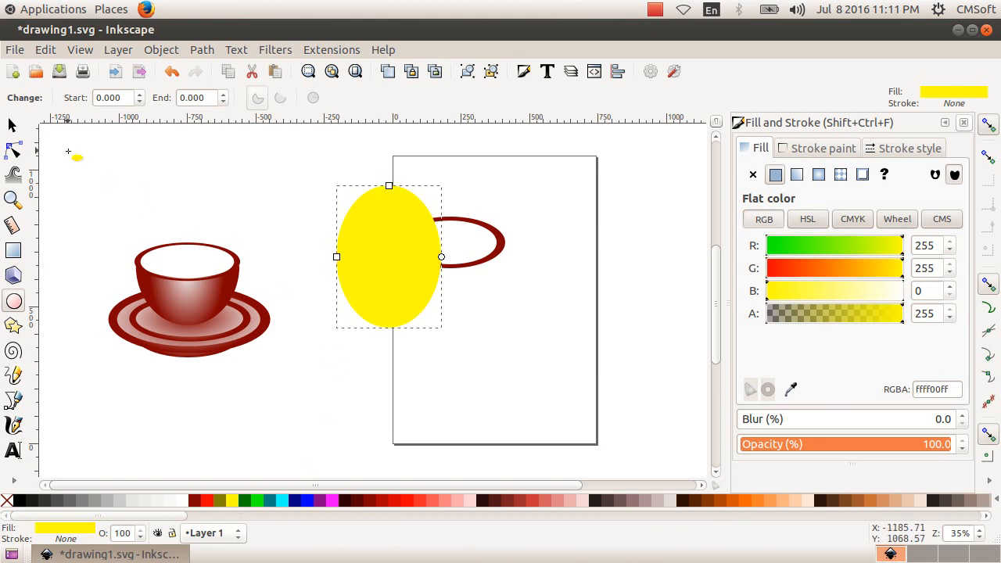
{"action": "left_click", "coordinate": [11, 125]}
{"action": "left_click_drag", "start_coordinate": [372, 256], "coordinate": [403, 219]}
{"action": "left_click", "coordinate": [367, 307]}
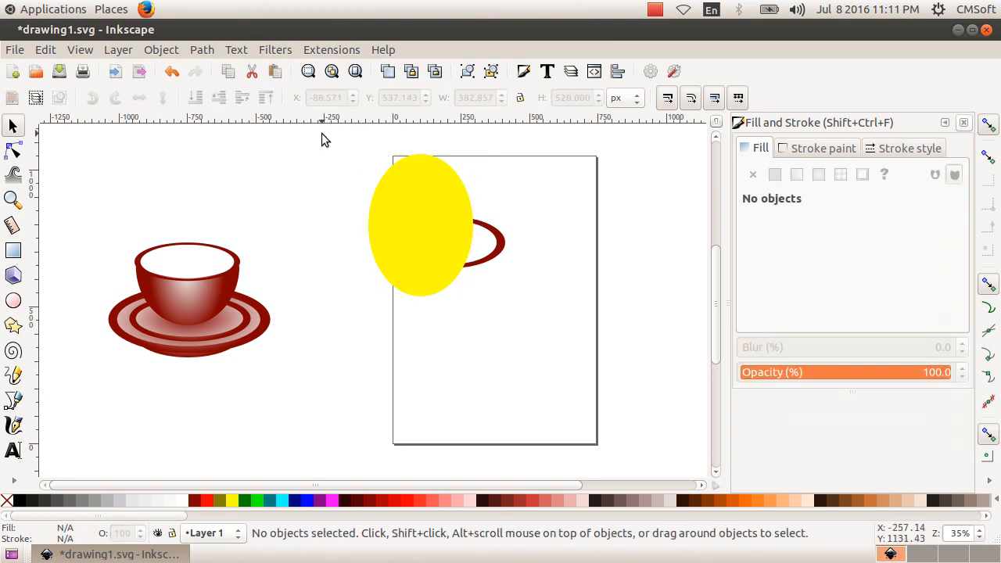
- Cut the yellow ellipse out of the ring with the Difference operation, leaving a curved handle shape
{"action": "left_click_drag", "start_coordinate": [319, 141], "coordinate": [563, 353]}
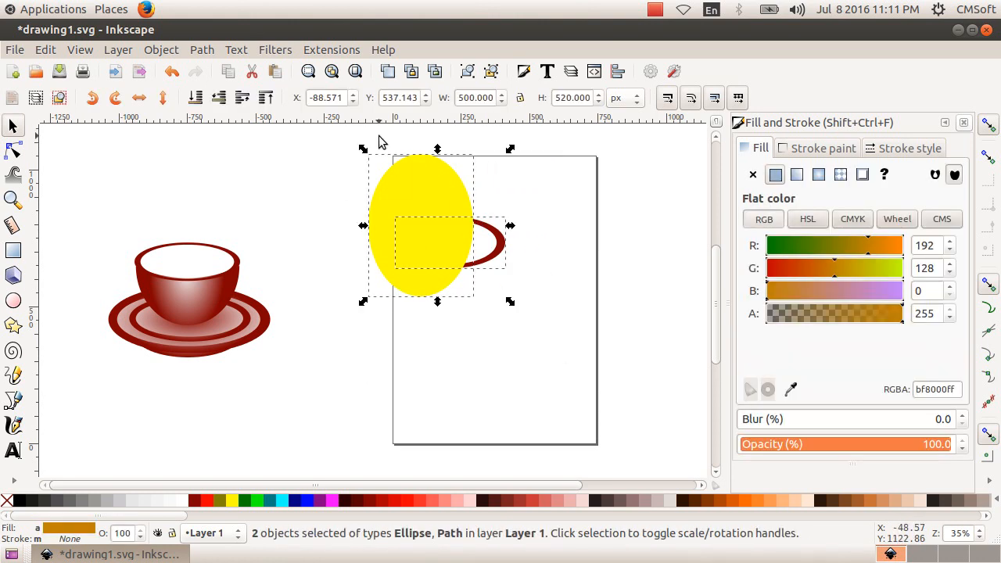
{"action": "left_click", "coordinate": [205, 50]}
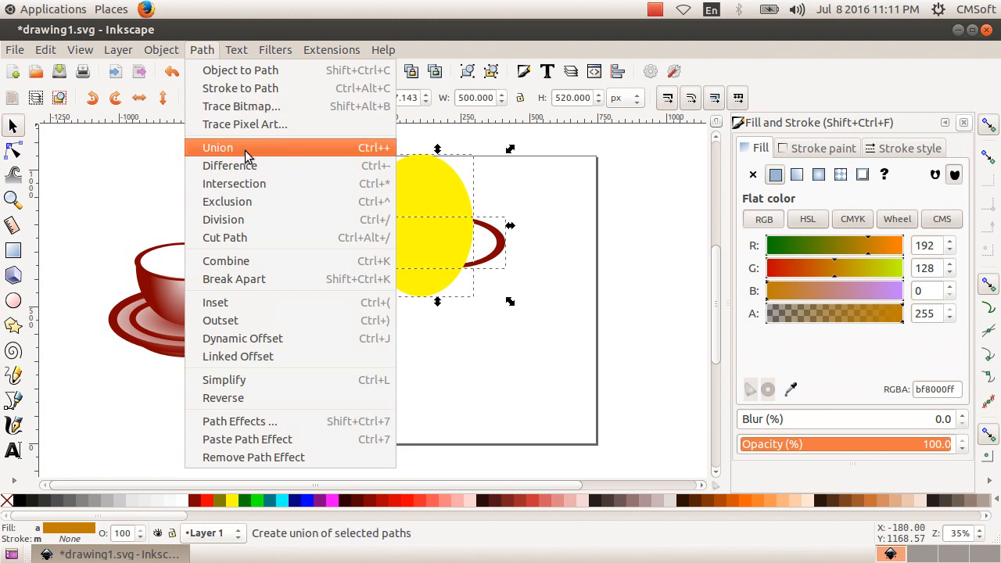
{"action": "left_click", "coordinate": [250, 166]}
{"action": "left_click", "coordinate": [484, 315]}
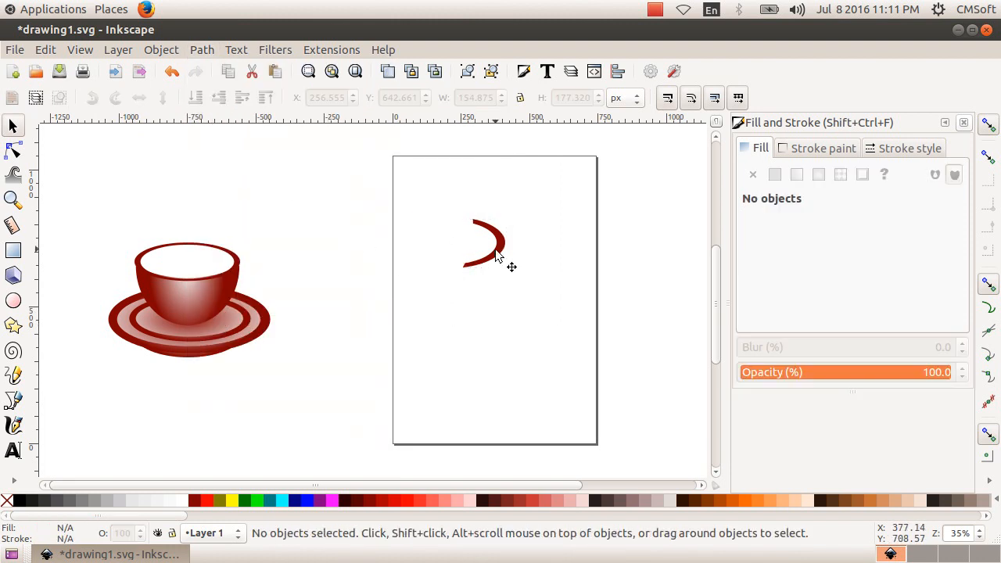
- Move the curved handle to the right side of the cup and widen it to about 169 px
{"action": "left_click_drag", "start_coordinate": [496, 258], "coordinate": [273, 292]}
{"action": "left_click", "coordinate": [273, 292]}
{"action": "left_click", "coordinate": [307, 307]}
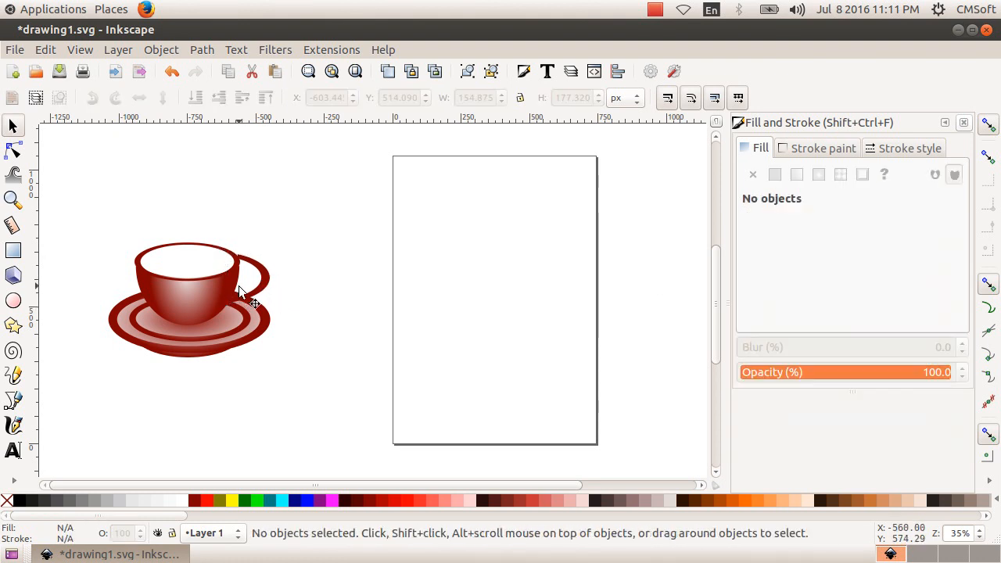
{"action": "left_click", "coordinate": [273, 287]}
{"action": "left_click_drag", "start_coordinate": [275, 279], "coordinate": [281, 284]}
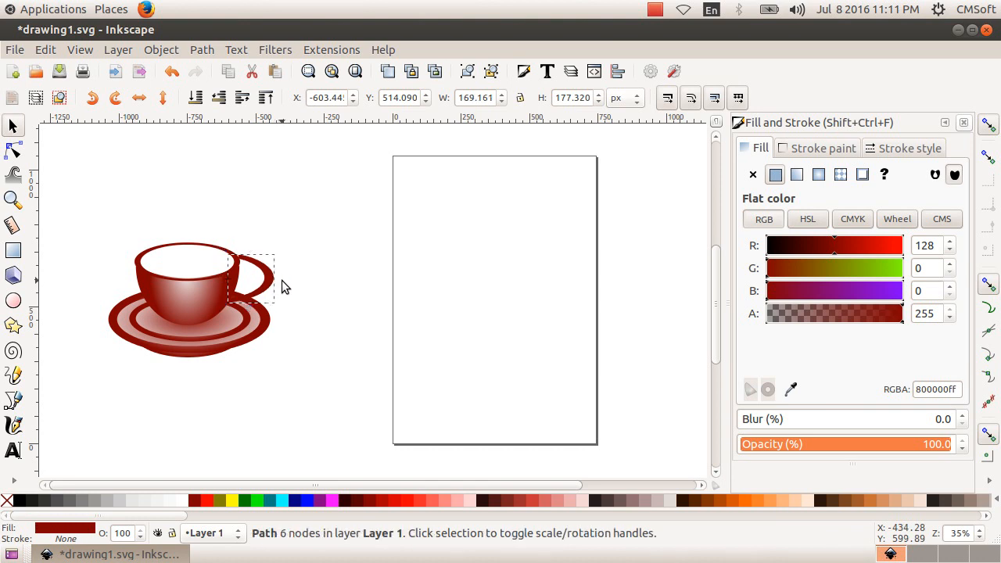
- Nudge the handle slightly left and down so its ends meet the cup's side
{"action": "key", "text": "Left"}
{"action": "key", "text": "Left"}
{"action": "key", "text": "Left"}
{"action": "key", "text": "Left"}
{"action": "key", "text": "Down"}
{"action": "key", "text": "Down"}
{"action": "key", "text": "Down"}
{"action": "left_click", "coordinate": [363, 297]}
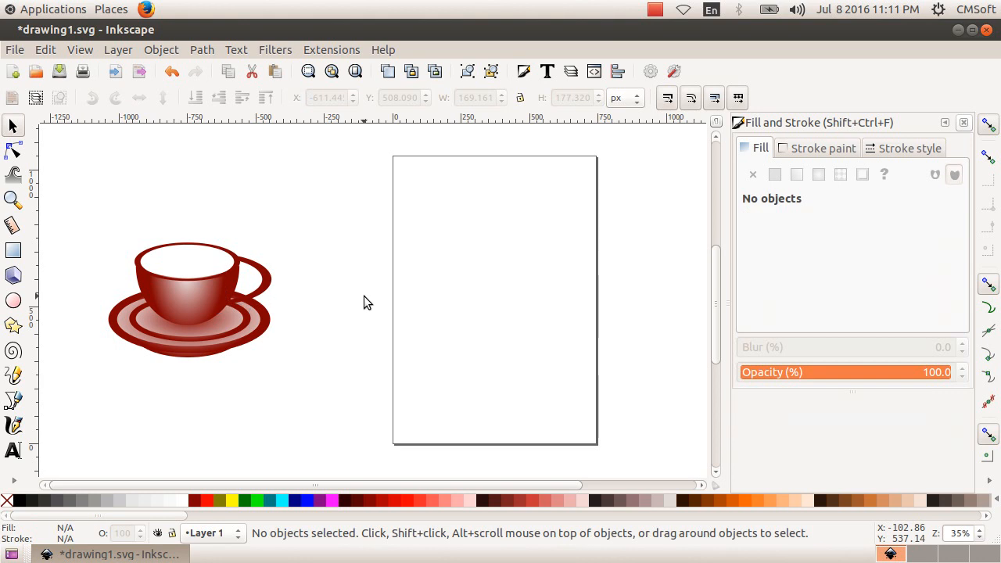
- Group the handle with the cup and saucer and move the group right, close to the page's left edge
{"action": "left_click_drag", "start_coordinate": [83, 179], "coordinate": [342, 436]}
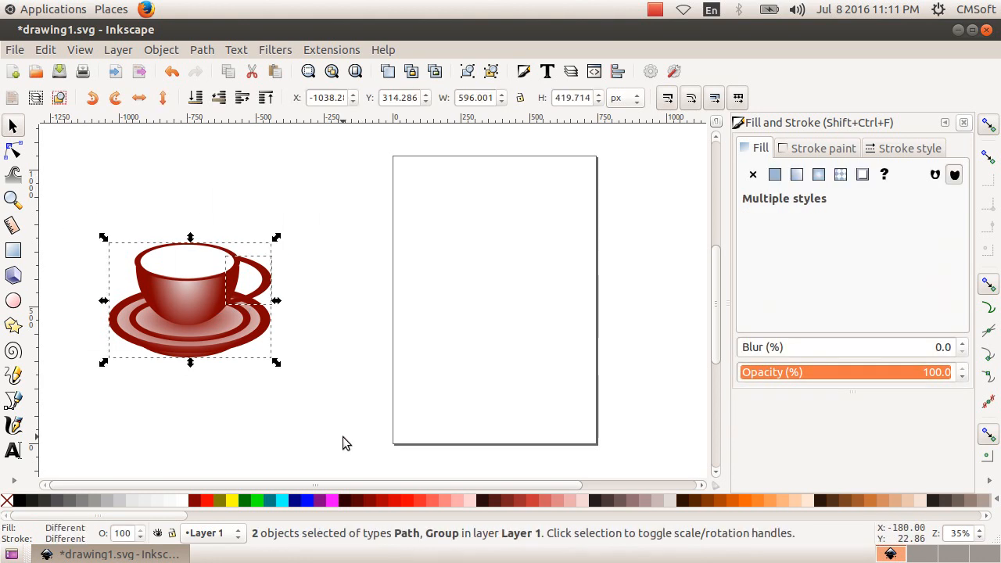
{"action": "left_click", "coordinate": [160, 51]}
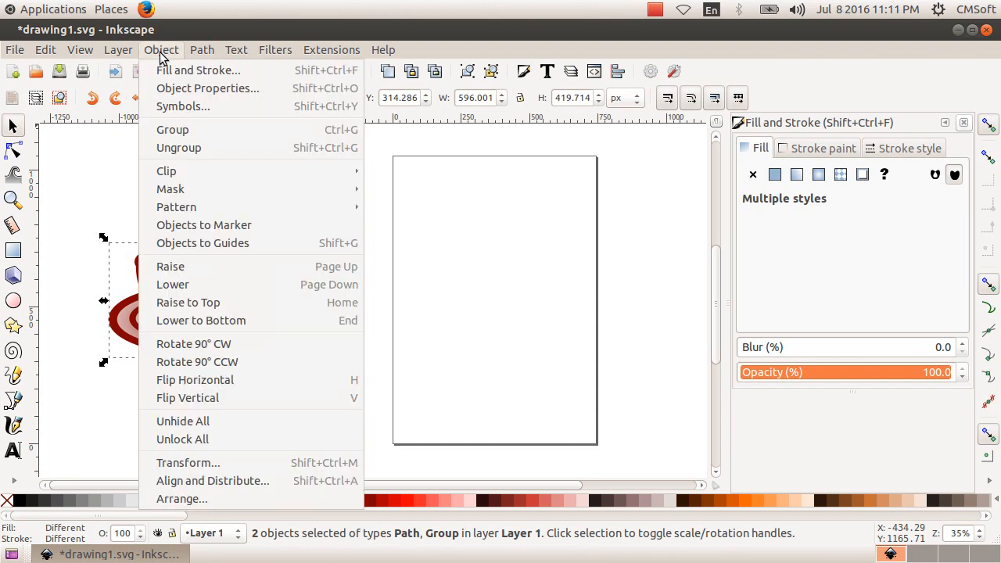
{"action": "left_click", "coordinate": [190, 130]}
{"action": "left_click", "coordinate": [328, 255]}
{"action": "left_click_drag", "start_coordinate": [204, 309], "coordinate": [303, 308]}
{"action": "left_click", "coordinate": [469, 358]}
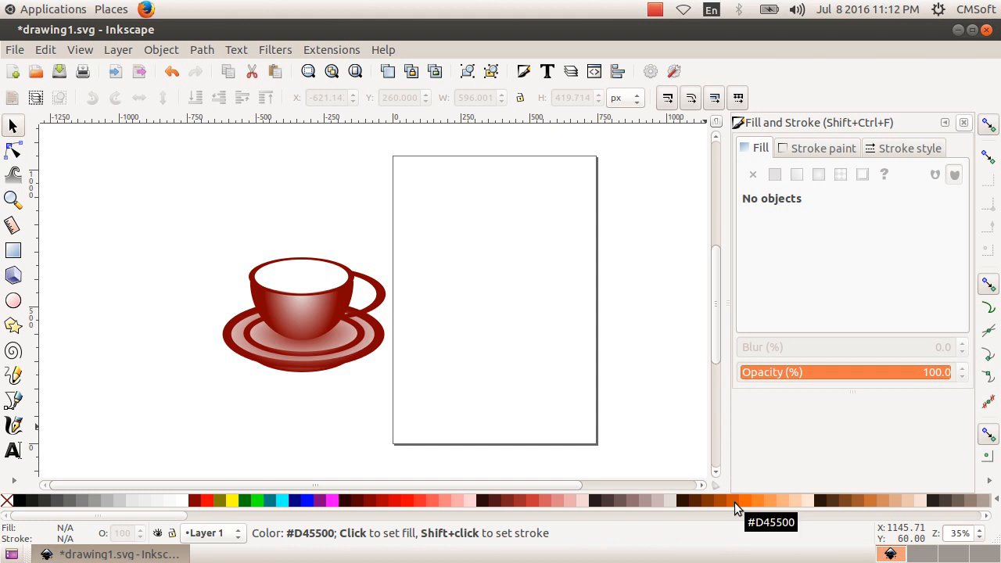
- Draw an orange #D45500 ellipse over the cup's opening and narrow it to about 311 px wide
{"action": "left_click", "coordinate": [13, 301]}
{"action": "left_click_drag", "start_coordinate": [200, 209], "coordinate": [306, 274]}
{"action": "left_click", "coordinate": [12, 125]}
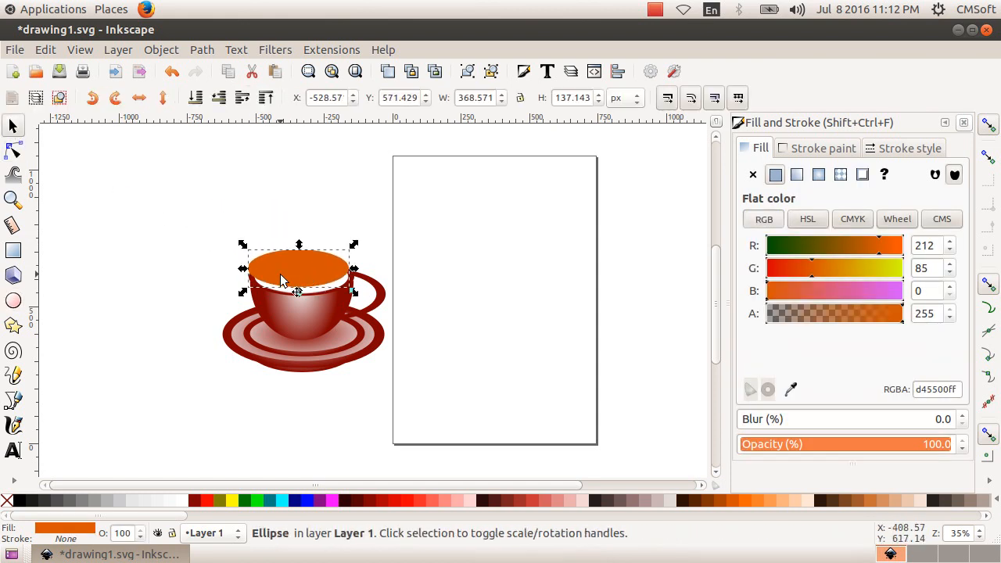
{"action": "left_click_drag", "start_coordinate": [242, 269], "coordinate": [256, 271]}
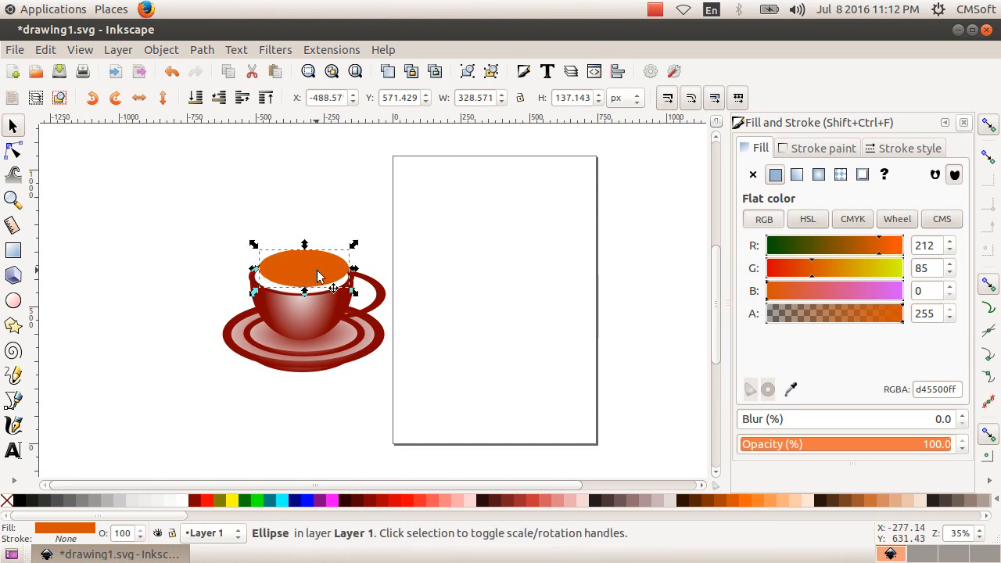
{"action": "left_click_drag", "start_coordinate": [349, 272], "coordinate": [348, 272]}
- Nudge the orange ellipse down and slightly left until it sits inside the cup's rim
{"action": "key", "text": "Down"}
{"action": "key", "text": "Down"}
{"action": "key", "text": "Down"}
{"action": "key", "text": "Down"}
{"action": "key", "text": "Down"}
{"action": "key", "text": "Down"}
{"action": "key", "text": "Down"}
{"action": "key", "text": "Down"}
{"action": "key", "text": "Down"}
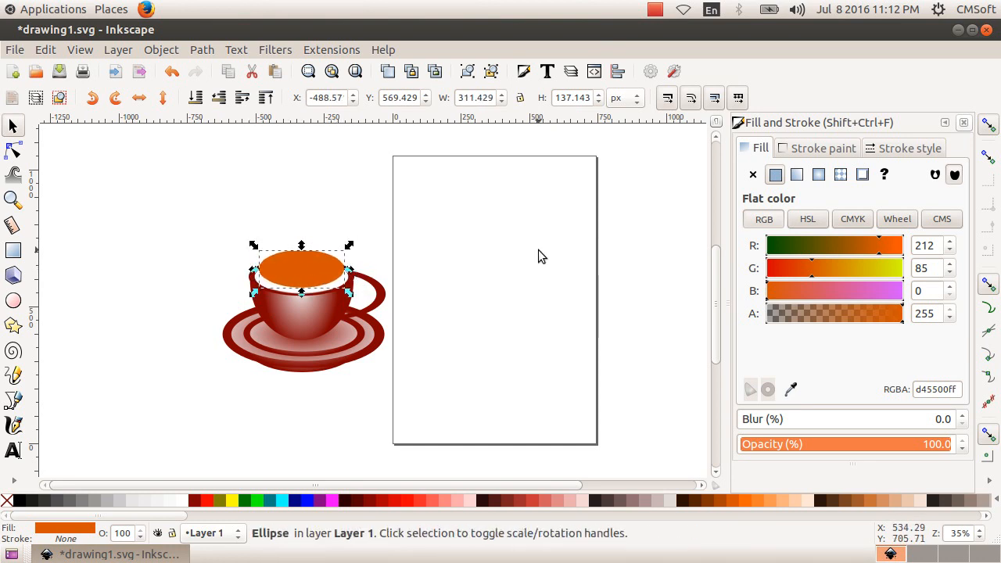
{"action": "key", "text": "Down"}
{"action": "key", "text": "Down"}
{"action": "key", "text": "Down"}
{"action": "key", "text": "Down"}
{"action": "key", "text": "Down"}
{"action": "key", "text": "Down"}
{"action": "key", "text": "Down"}
{"action": "key", "text": "Down"}
{"action": "key", "text": "Down"}
{"action": "key", "text": "Down"}
{"action": "key", "text": "Down"}
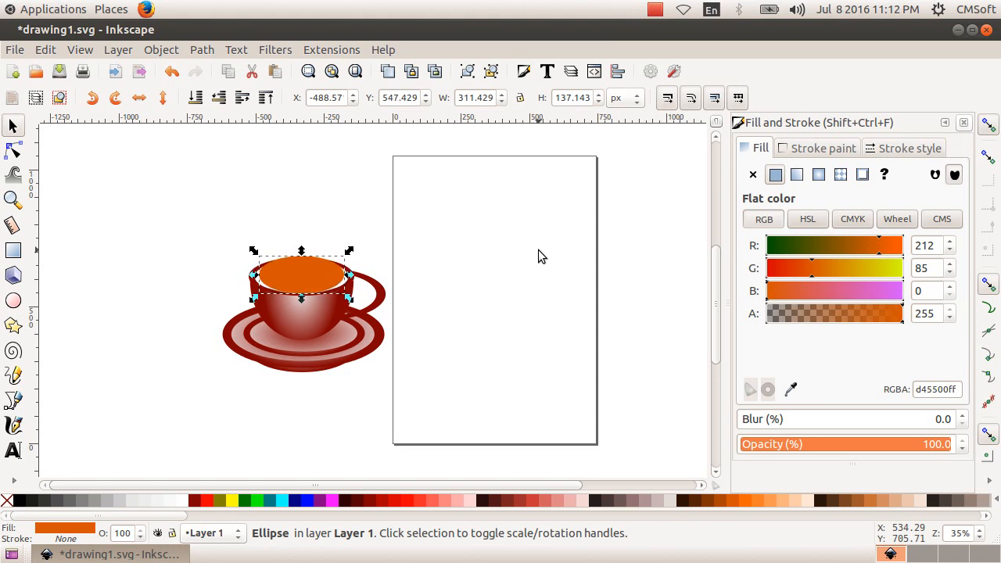
{"action": "key", "text": "Down"}
{"action": "key", "text": "Down"}
{"action": "key", "text": "Down"}
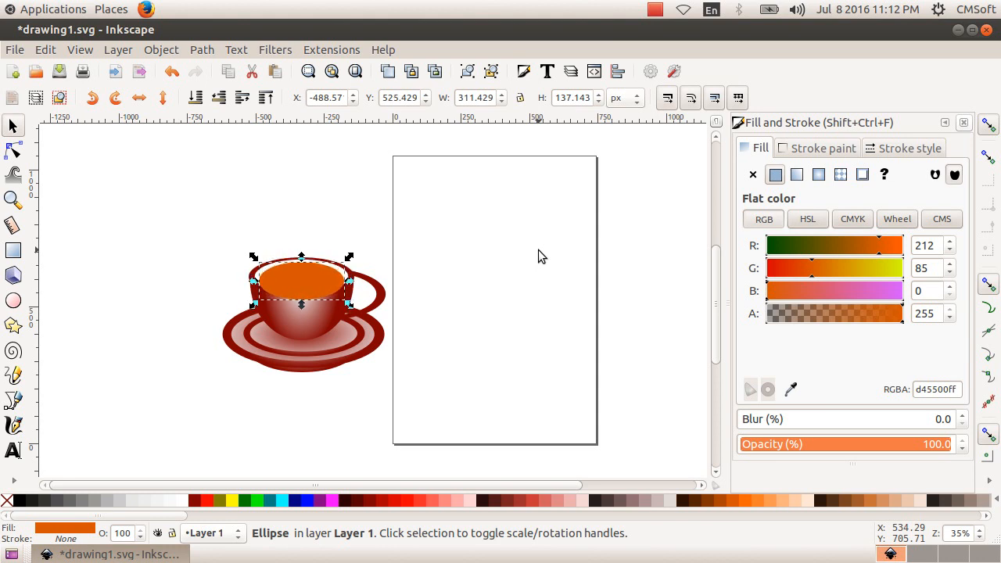
{"action": "key", "text": "Left"}
{"action": "key", "text": "Left"}
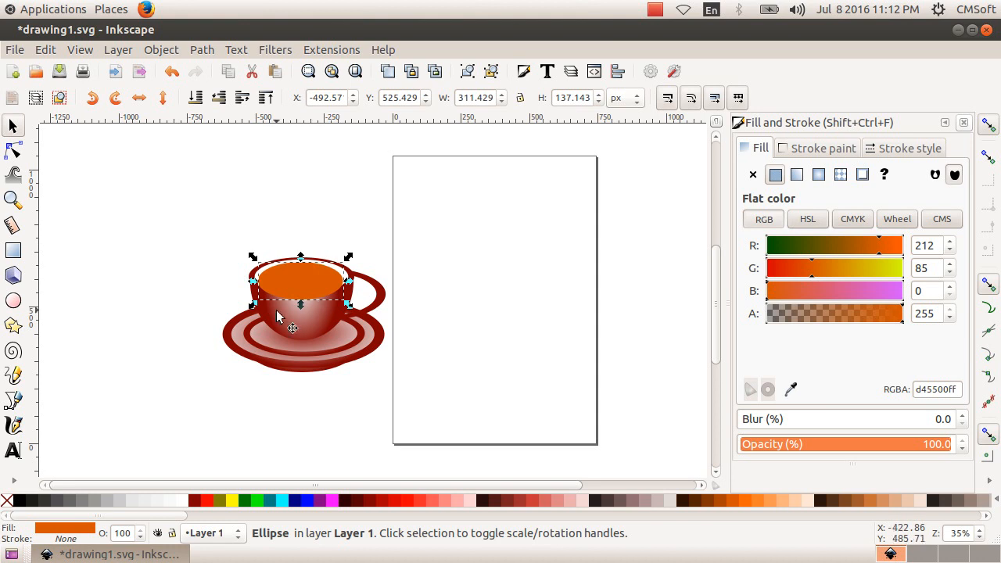
- Flatten the orange ellipse to about 109 px high and nudge it into place as the coffee surface
{"action": "left_click_drag", "start_coordinate": [299, 305], "coordinate": [307, 298]}
{"action": "key", "text": "Right"}
{"action": "key", "text": "Down"}
{"action": "key", "text": "Down"}
{"action": "key", "text": "Down"}
{"action": "key", "text": "Right"}
{"action": "key", "text": "Down"}
{"action": "left_click", "coordinate": [502, 295]}
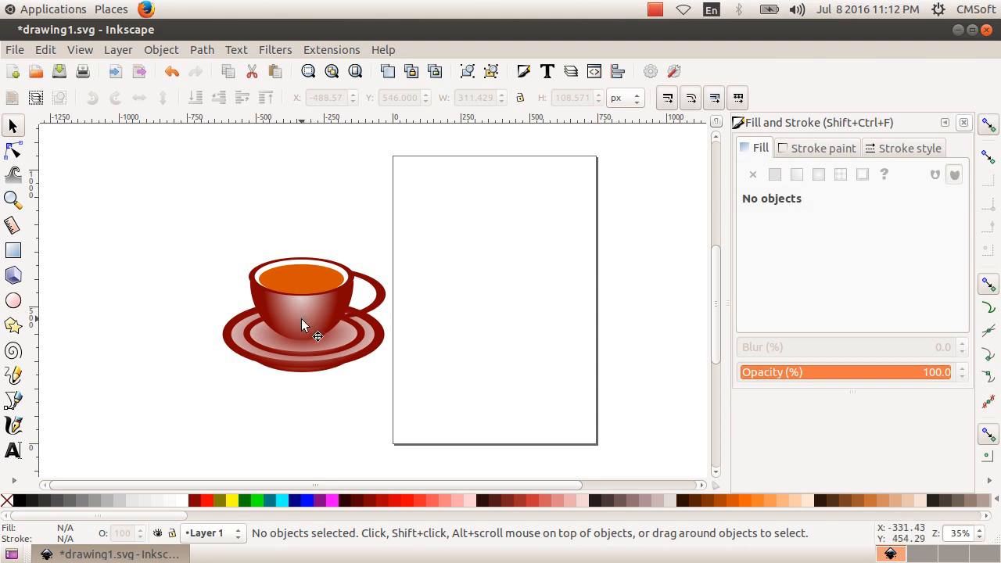
- Group the coffee ellipse with the cup and move the group left, away from the page
{"action": "left_click_drag", "start_coordinate": [174, 205], "coordinate": [441, 445]}
{"action": "left_click", "coordinate": [160, 50]}
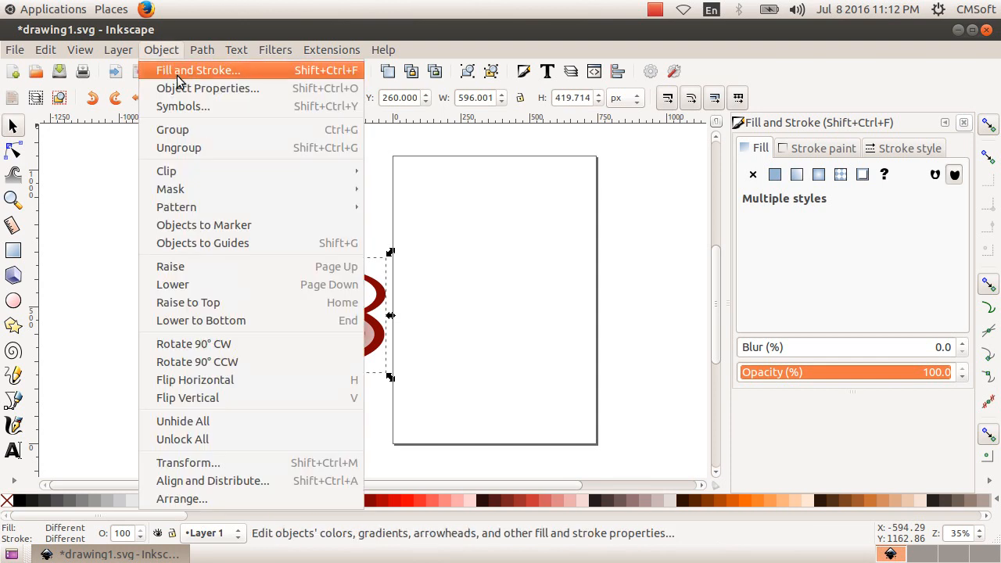
{"action": "left_click", "coordinate": [197, 130]}
{"action": "key", "text": "Escape"}
{"action": "left_click_drag", "start_coordinate": [348, 305], "coordinate": [263, 305]}
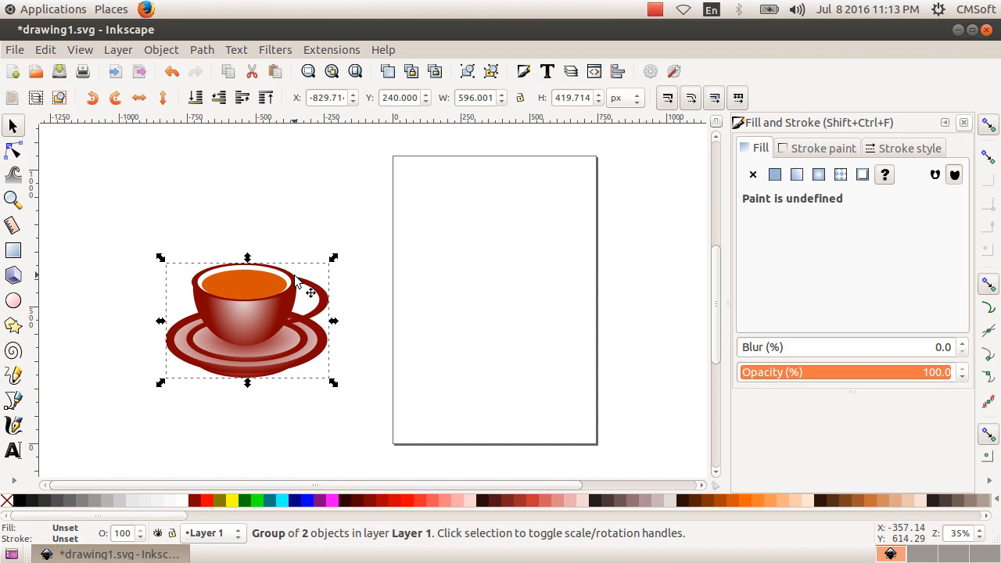
{"action": "left_click", "coordinate": [15, 424]}
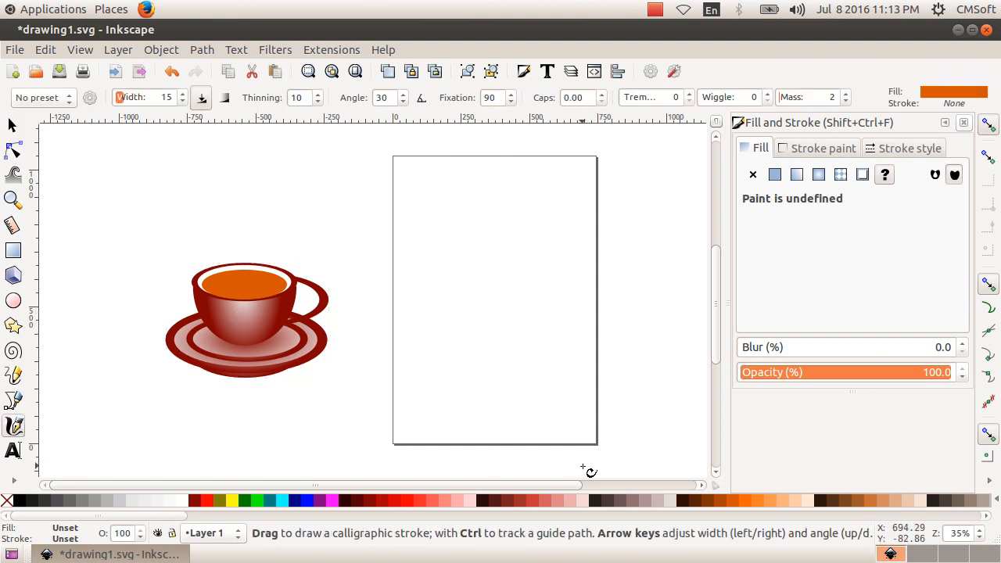
{"action": "left_click", "coordinate": [730, 501]}
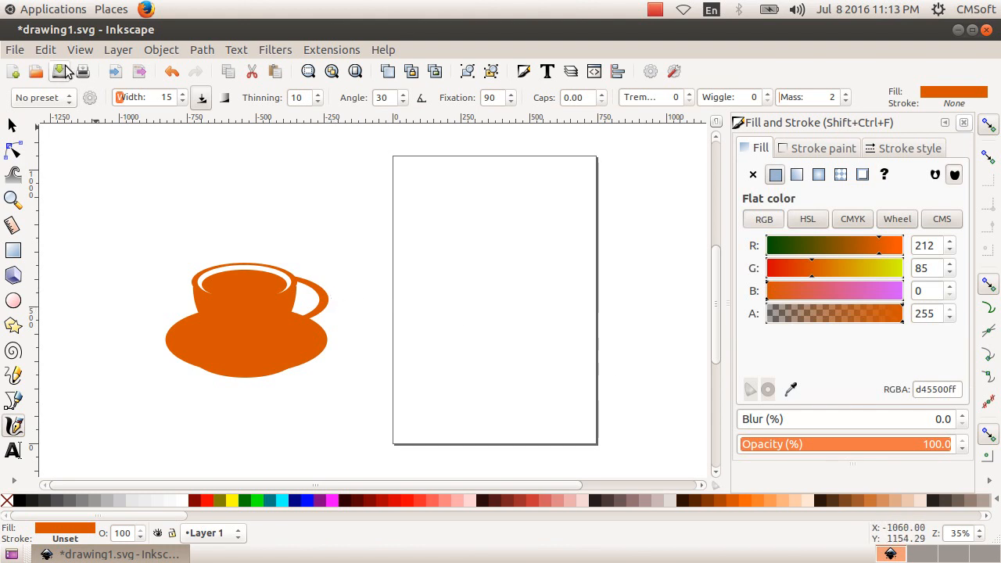
{"action": "left_click", "coordinate": [45, 50]}
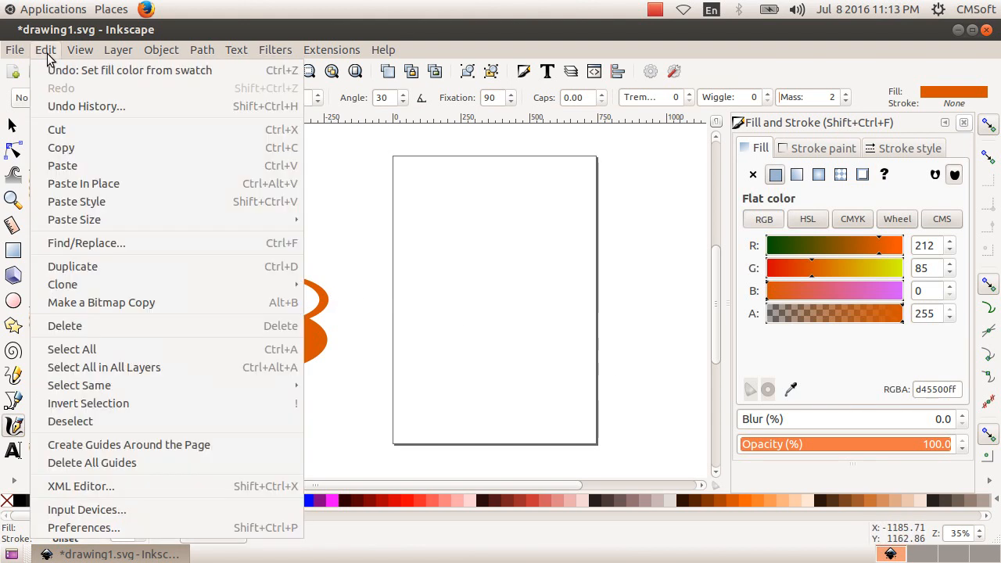
{"action": "left_click", "coordinate": [78, 107]}
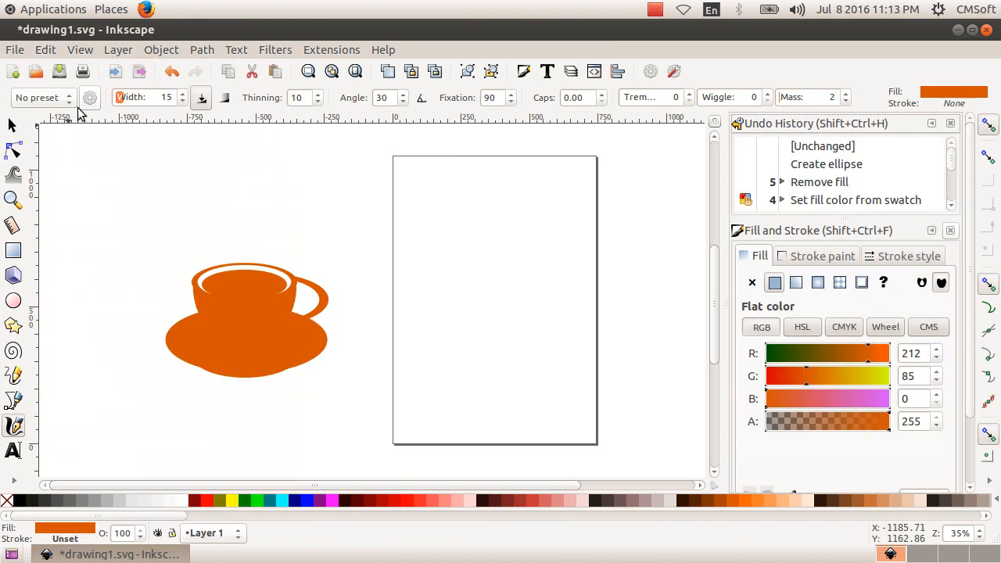
{"action": "left_click", "coordinate": [45, 50]}
{"action": "left_click", "coordinate": [53, 71]}
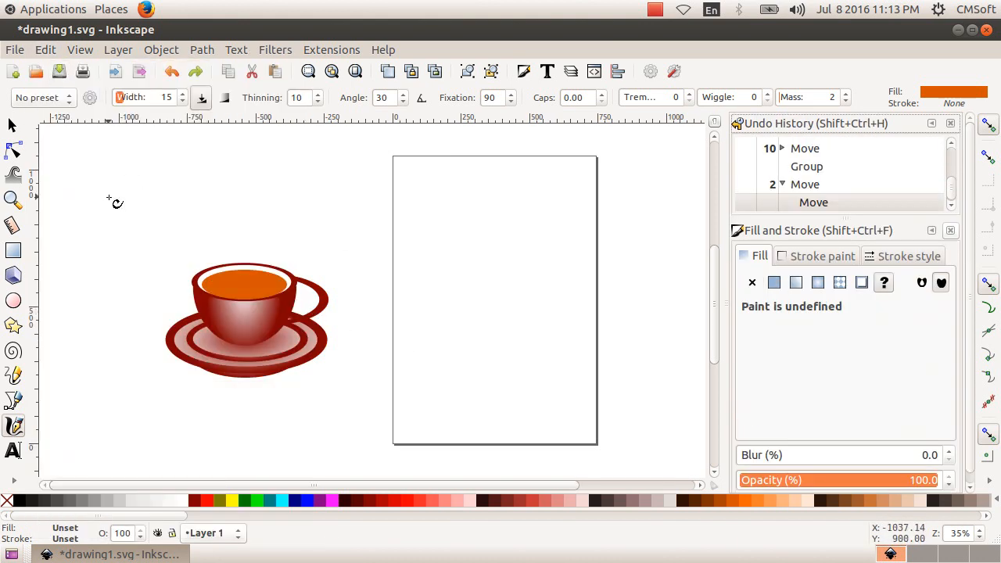
- Deselect the cup group and draw three wavy calligraphic strokes in orange #D45500, about 250 px tall, rising above the cup as steam
{"action": "left_click", "coordinate": [11, 127]}
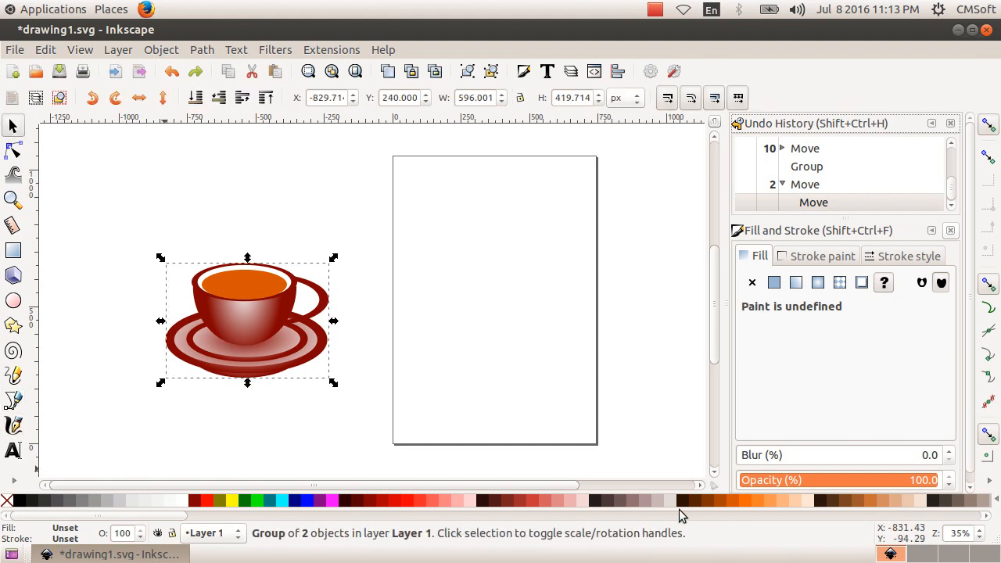
{"action": "left_click", "coordinate": [524, 322]}
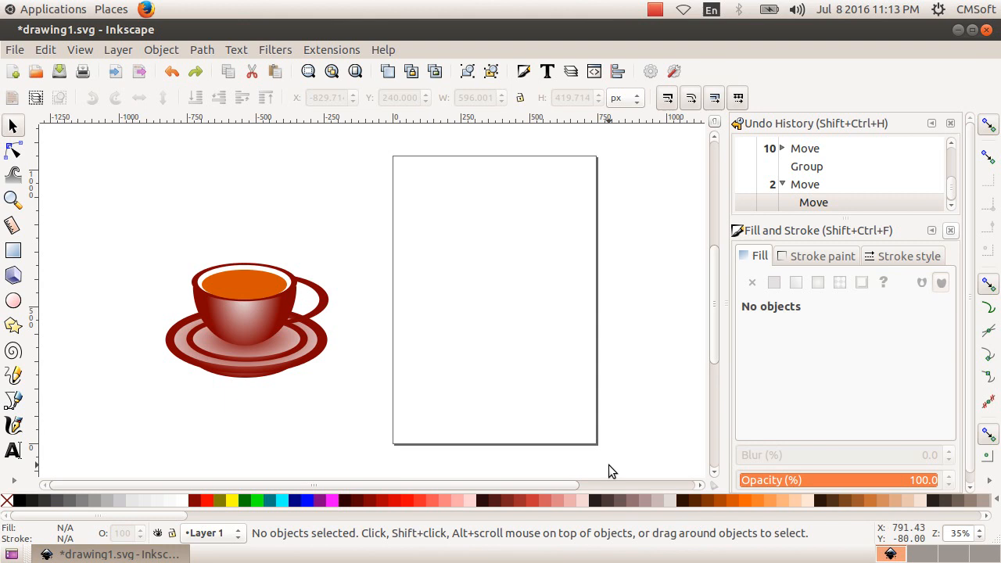
{"action": "left_click", "coordinate": [729, 501]}
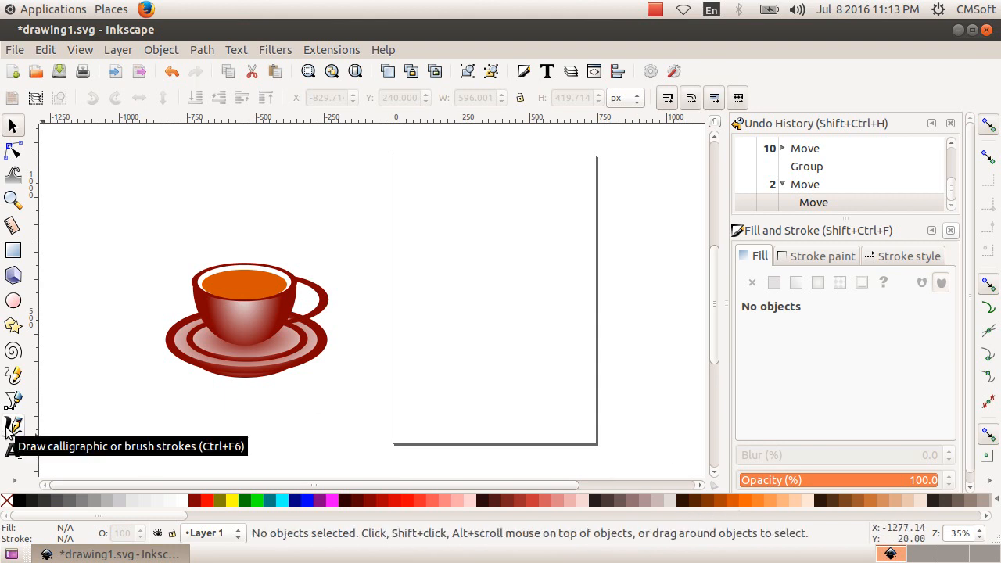
{"action": "left_click", "coordinate": [13, 426]}
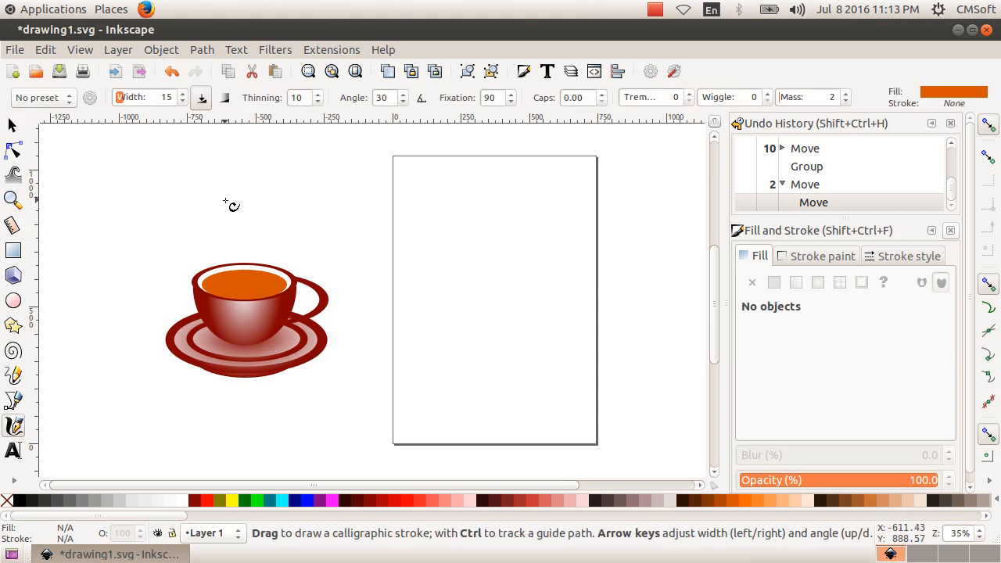
{"action": "left_click_drag", "start_coordinate": [225, 202], "coordinate": [234, 267]}
{"action": "left_click_drag", "start_coordinate": [258, 198], "coordinate": [258, 268]}
{"action": "left_click_drag", "start_coordinate": [279, 197], "coordinate": [272, 264]}
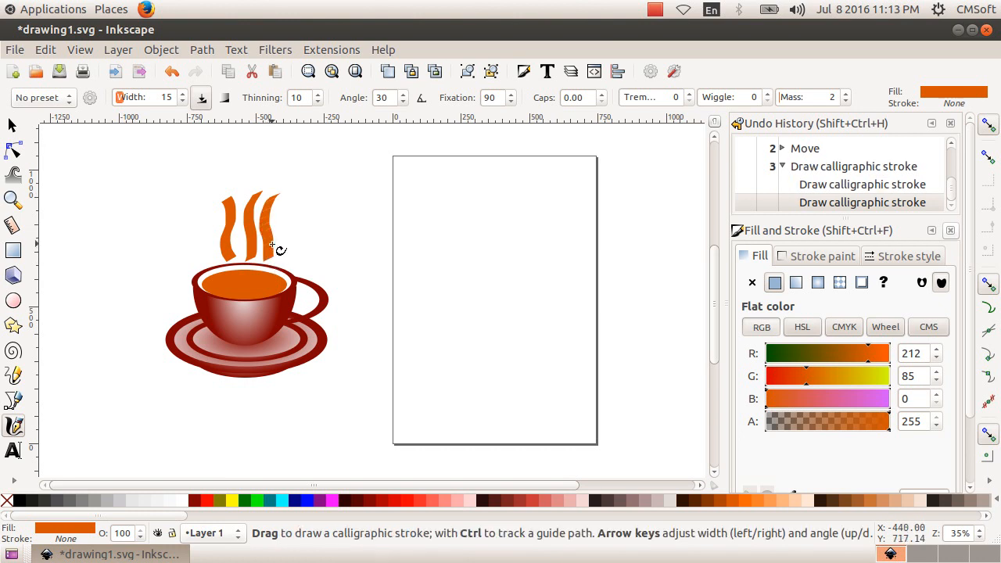
- Give all three steam strokes a flat black outline and close the undo history
{"action": "left_click", "coordinate": [13, 126]}
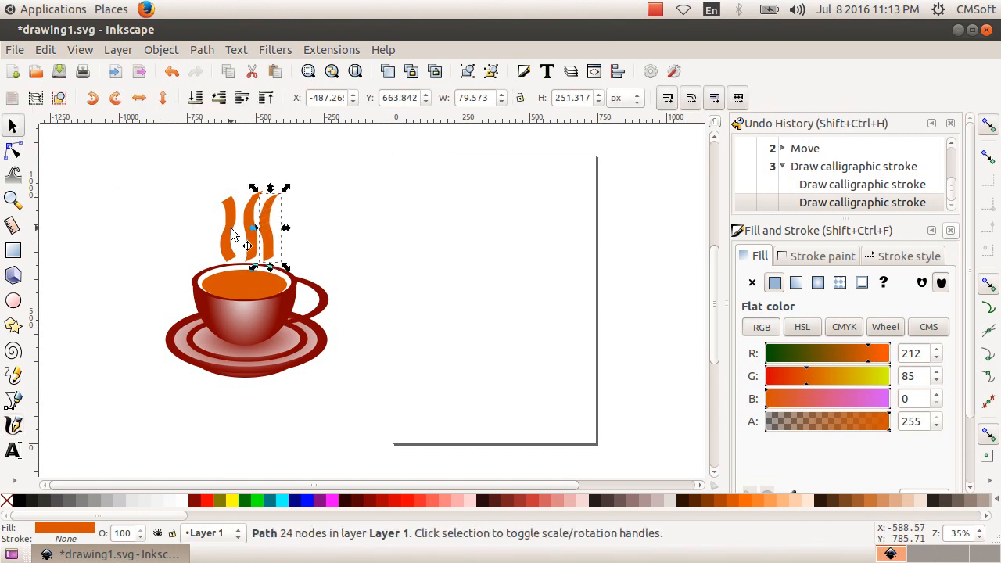
{"action": "left_click_drag", "start_coordinate": [182, 172], "coordinate": [326, 271]}
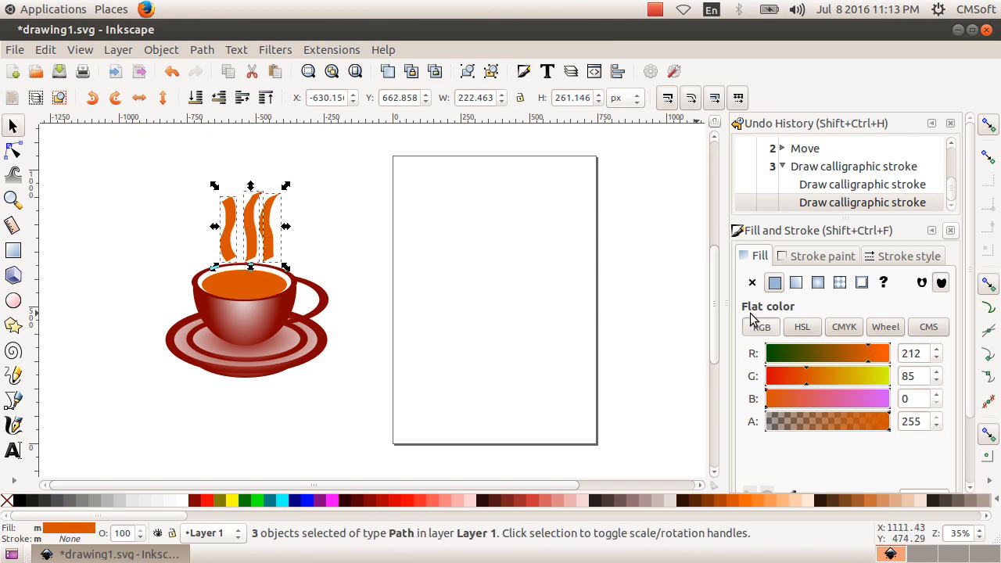
{"action": "left_click", "coordinate": [822, 257]}
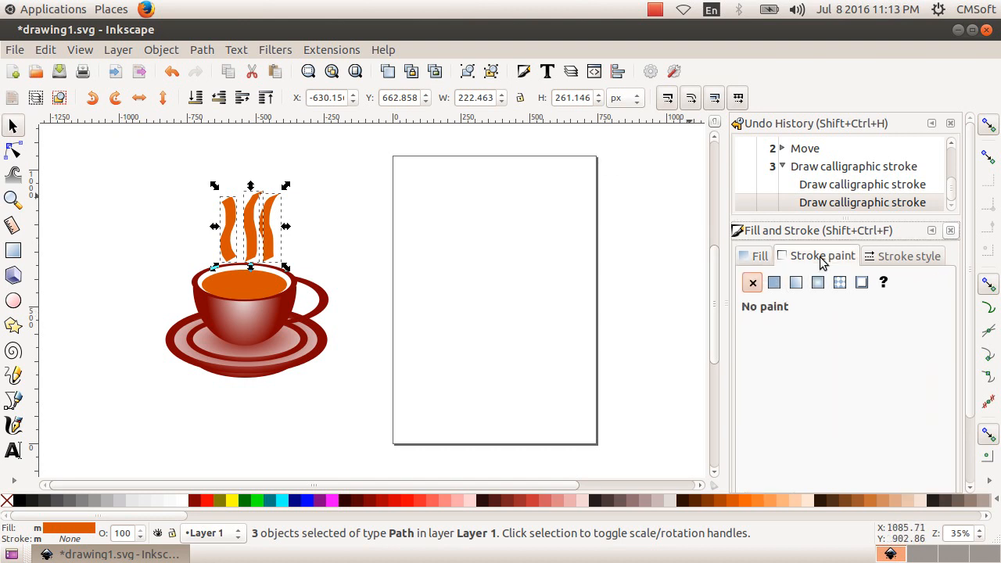
{"action": "left_click", "coordinate": [773, 282]}
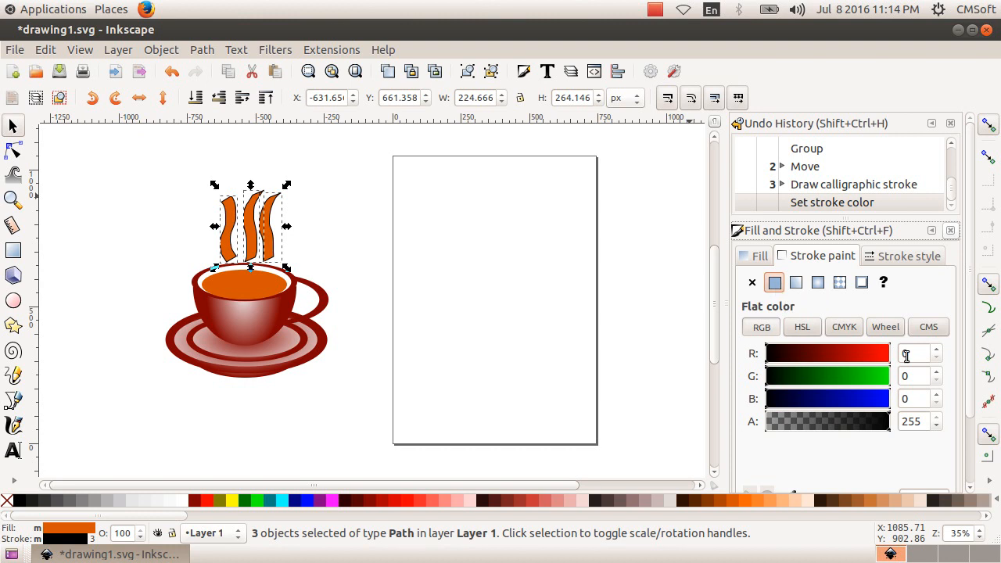
{"action": "left_click", "coordinate": [950, 123]}
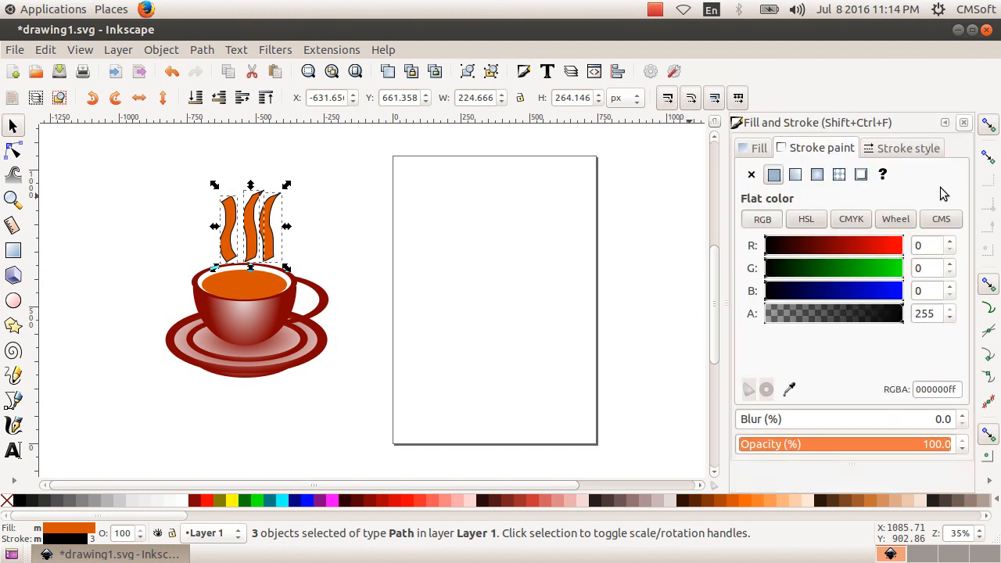
- Set the blur of the three steam strokes to 17%
{"action": "left_click", "coordinate": [962, 416]}
{"action": "left_click", "coordinate": [962, 416]}
{"action": "left_click", "coordinate": [961, 416]}
{"action": "left_click", "coordinate": [962, 416]}
{"action": "left_click", "coordinate": [961, 416]}
{"action": "left_click", "coordinate": [961, 416]}
{"action": "left_click", "coordinate": [961, 416]}
{"action": "left_click", "coordinate": [962, 416]}
{"action": "left_click", "coordinate": [961, 416]}
{"action": "left_click", "coordinate": [961, 416]}
{"action": "left_click", "coordinate": [962, 416]}
{"action": "left_click", "coordinate": [961, 416]}
{"action": "left_click", "coordinate": [961, 415]}
{"action": "left_click", "coordinate": [962, 416]}
{"action": "left_click", "coordinate": [961, 416]}
{"action": "left_click", "coordinate": [961, 416]}
{"action": "left_click", "coordinate": [962, 416]}
{"action": "left_click", "coordinate": [961, 415]}
{"action": "left_click", "coordinate": [961, 415]}
{"action": "left_click", "coordinate": [961, 416]}
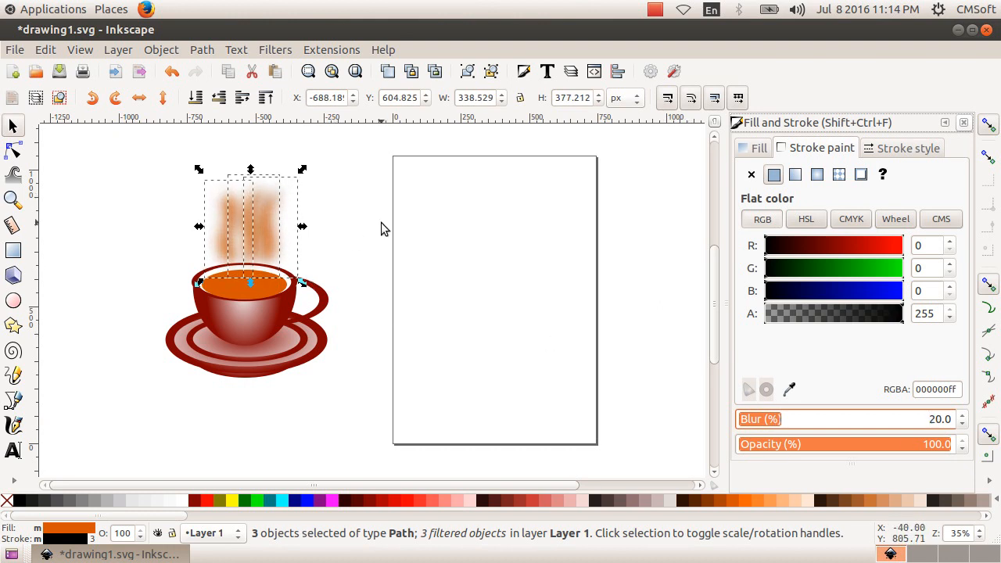
{"action": "key", "text": "Down"}
{"action": "key", "text": "Down"}
{"action": "key", "text": "Down"}
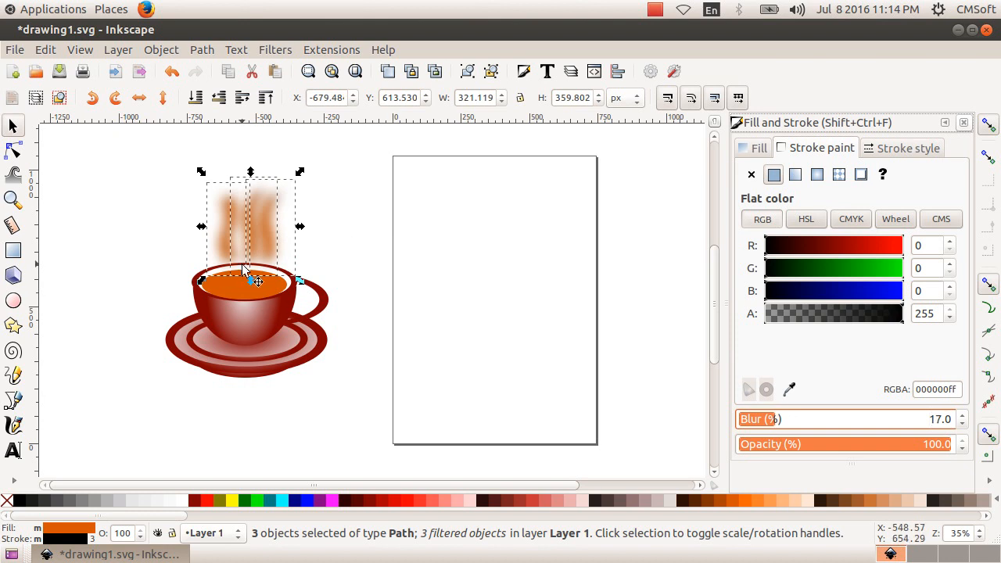
- Move the blurred steam down about 43 px to meet the coffee surface and group it with the cup and saucer
{"action": "left_click_drag", "start_coordinate": [255, 224], "coordinate": [254, 233]}
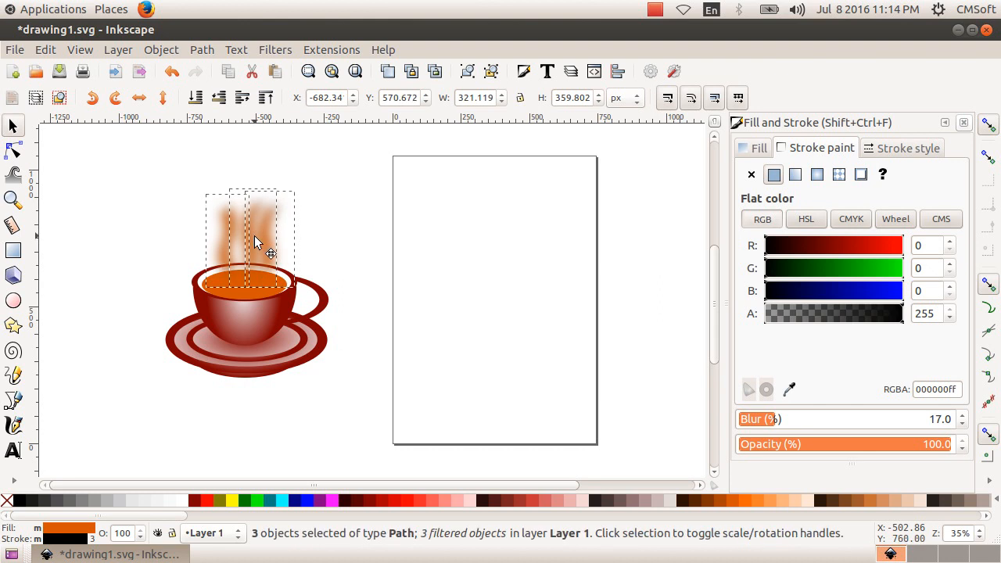
{"action": "left_click", "coordinate": [335, 237]}
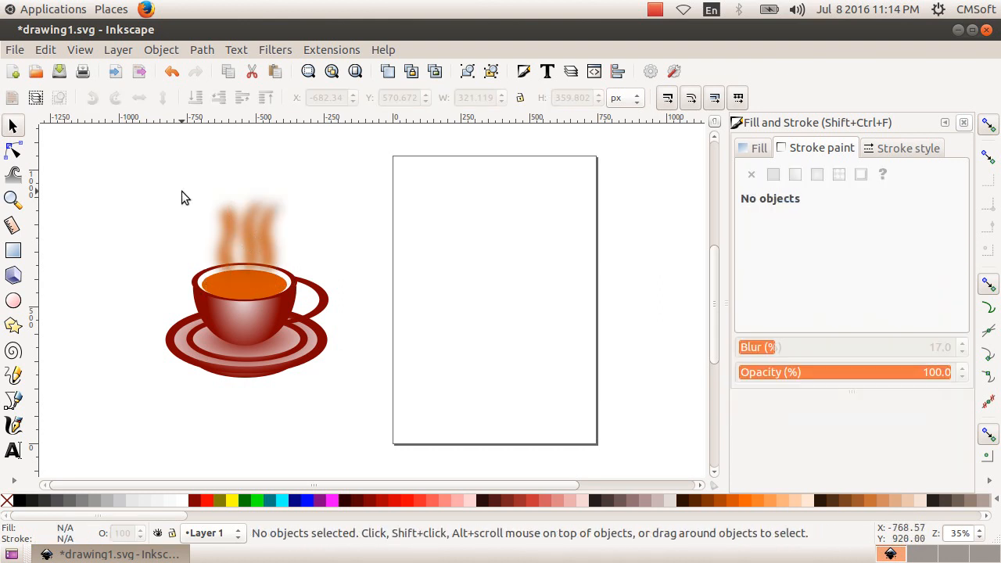
{"action": "left_click_drag", "start_coordinate": [109, 147], "coordinate": [400, 411]}
{"action": "left_click", "coordinate": [161, 49]}
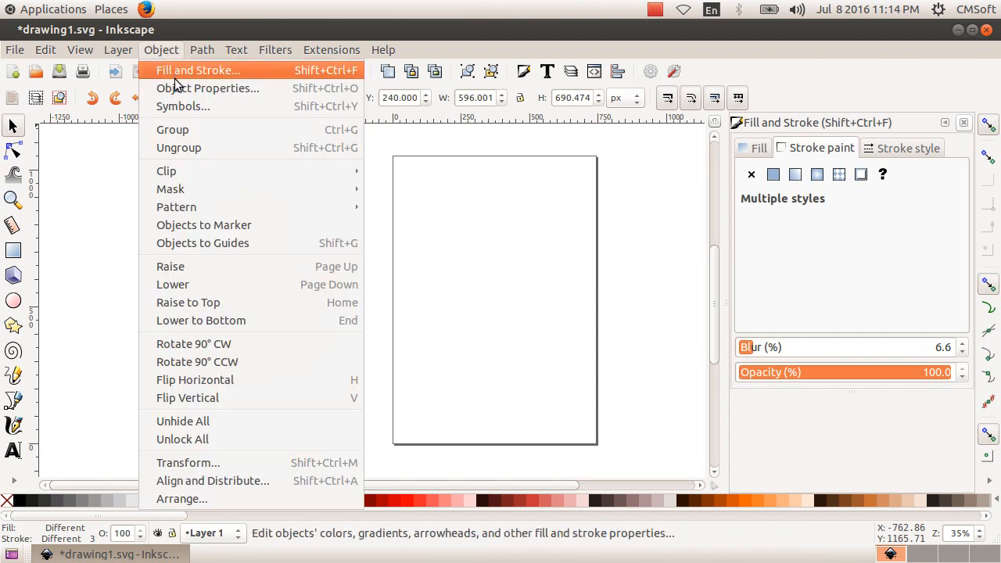
{"action": "left_click", "coordinate": [190, 127]}
{"action": "key", "text": "Escape"}
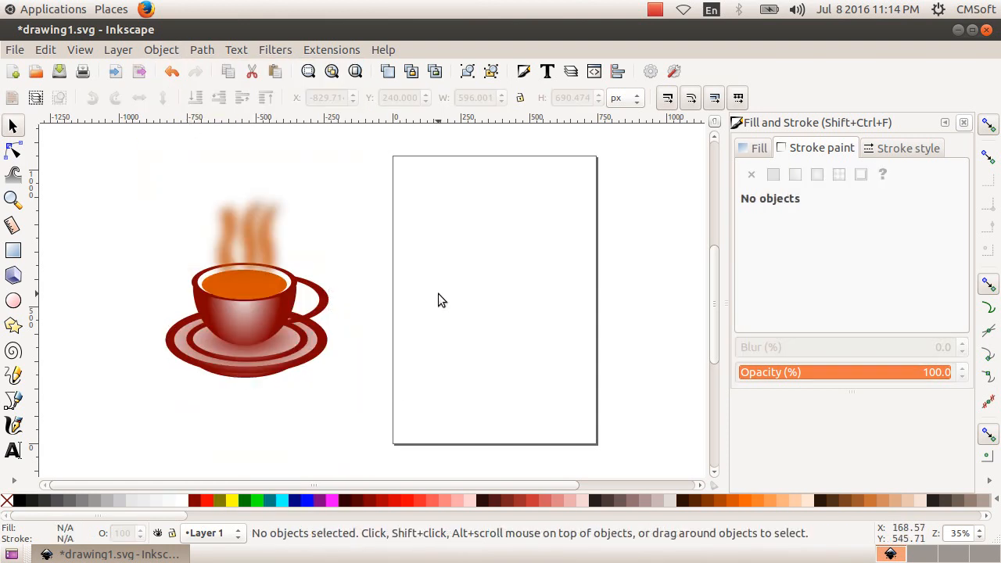
- Save the drawing and move the grouped cup with steam slightly right and down
{"action": "left_click", "coordinate": [60, 71]}
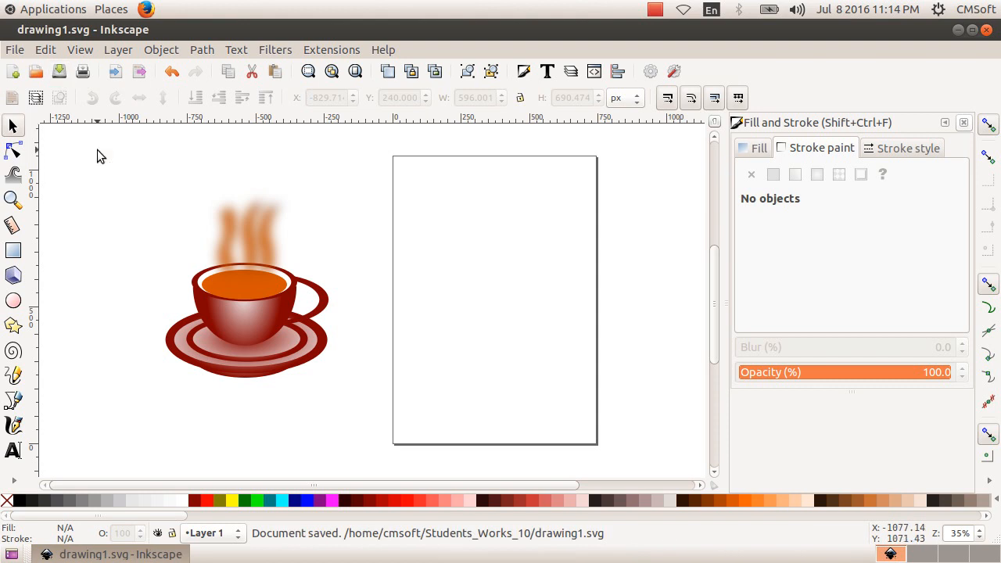
{"action": "mouse_move", "coordinate": [251, 297]}
{"action": "left_mouse_down"}
{"action": "mouse_move", "coordinate": [241, 286]}
{"action": "mouse_move", "coordinate": [259, 296]}
{"action": "left_mouse_up"}
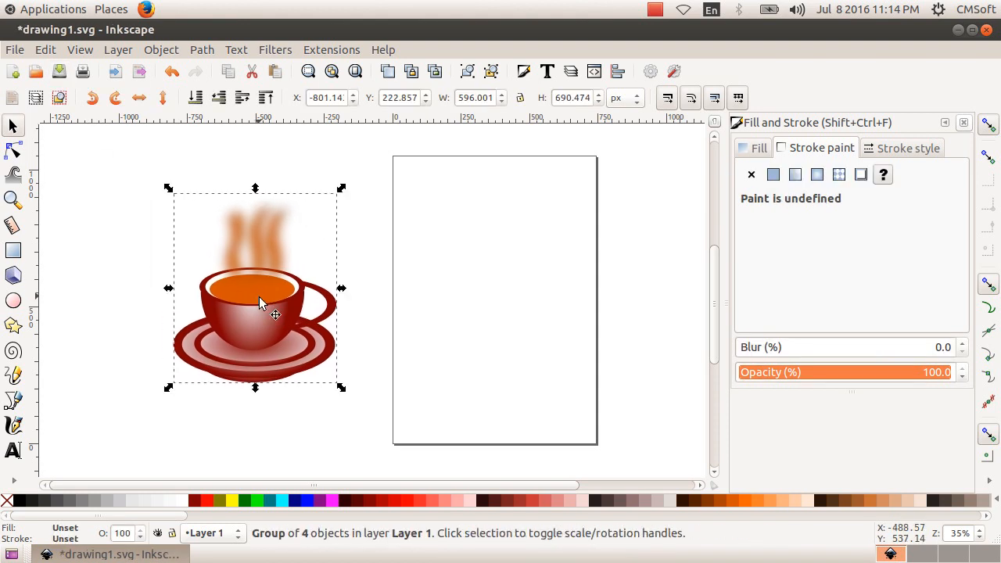